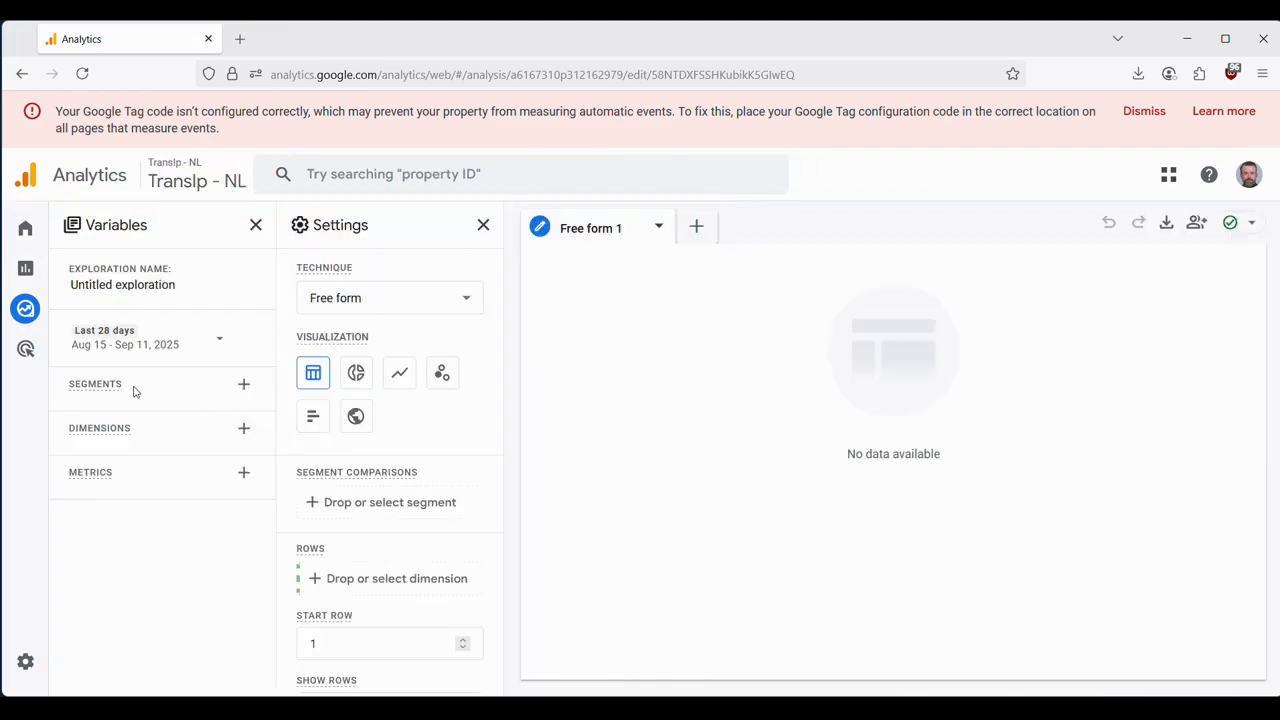
Create a custom session segment for the exploration and name it "Ai engines"
{"action": "left_click", "coordinate": [243, 385]}
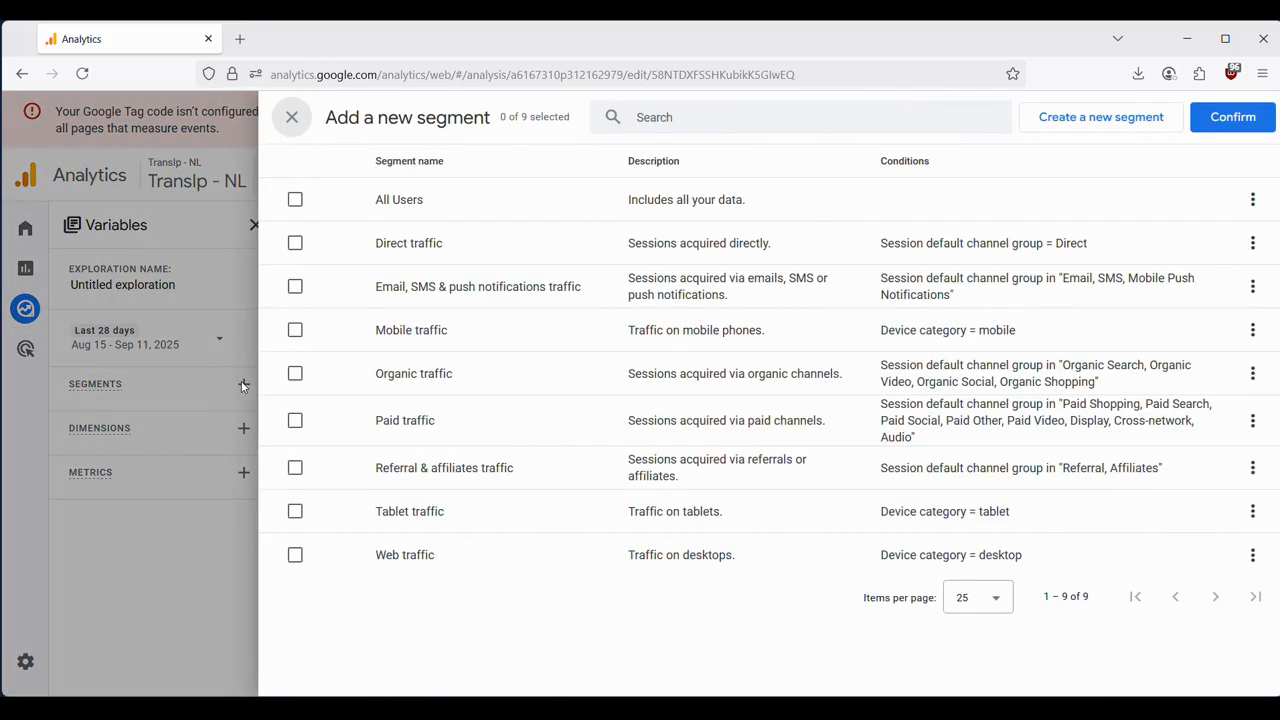
{"action": "left_click", "coordinate": [1084, 129]}
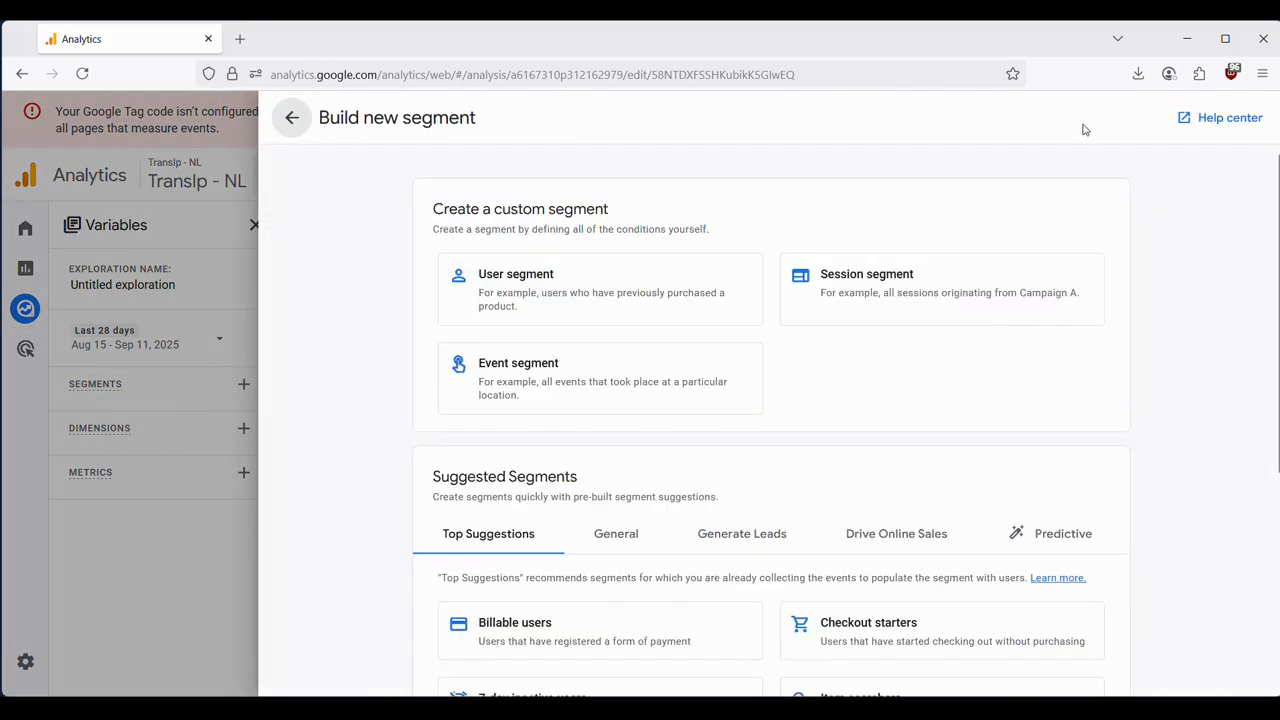
{"action": "left_click", "coordinate": [874, 282]}
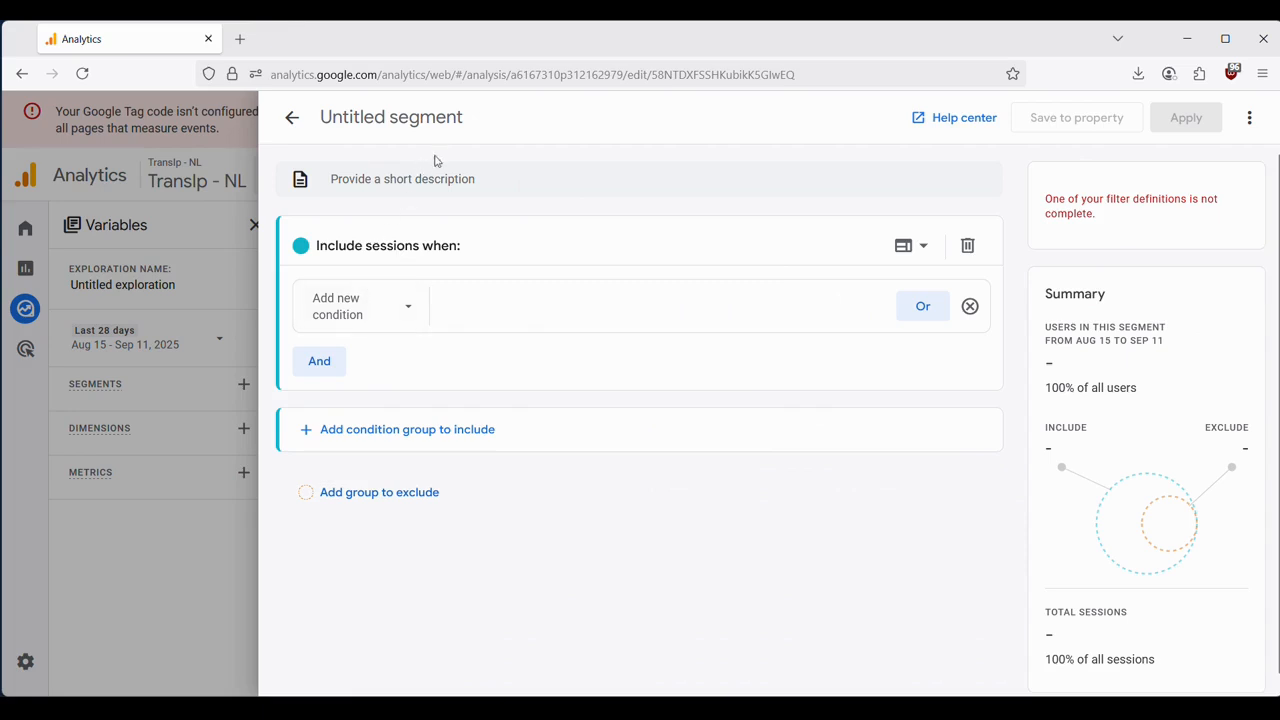
{"action": "left_click", "coordinate": [464, 117]}
{"action": "type", "text": "A"}
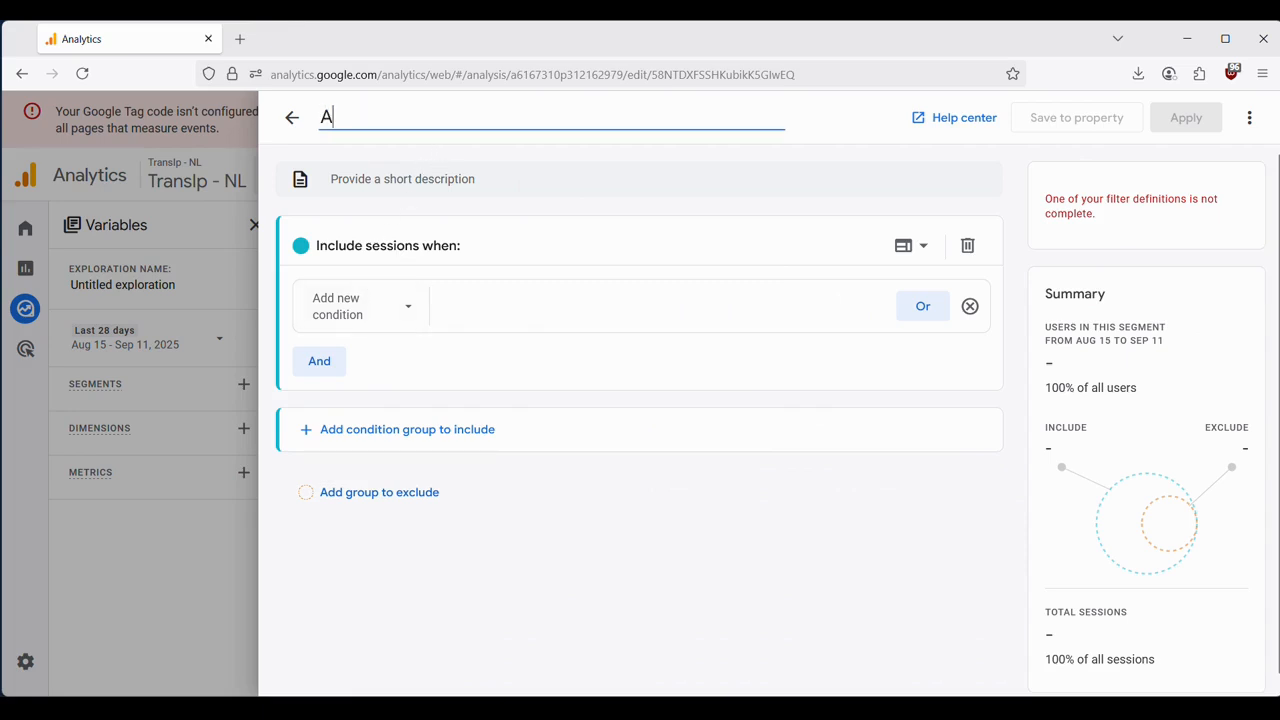
{"action": "type", "text": "i engines"}
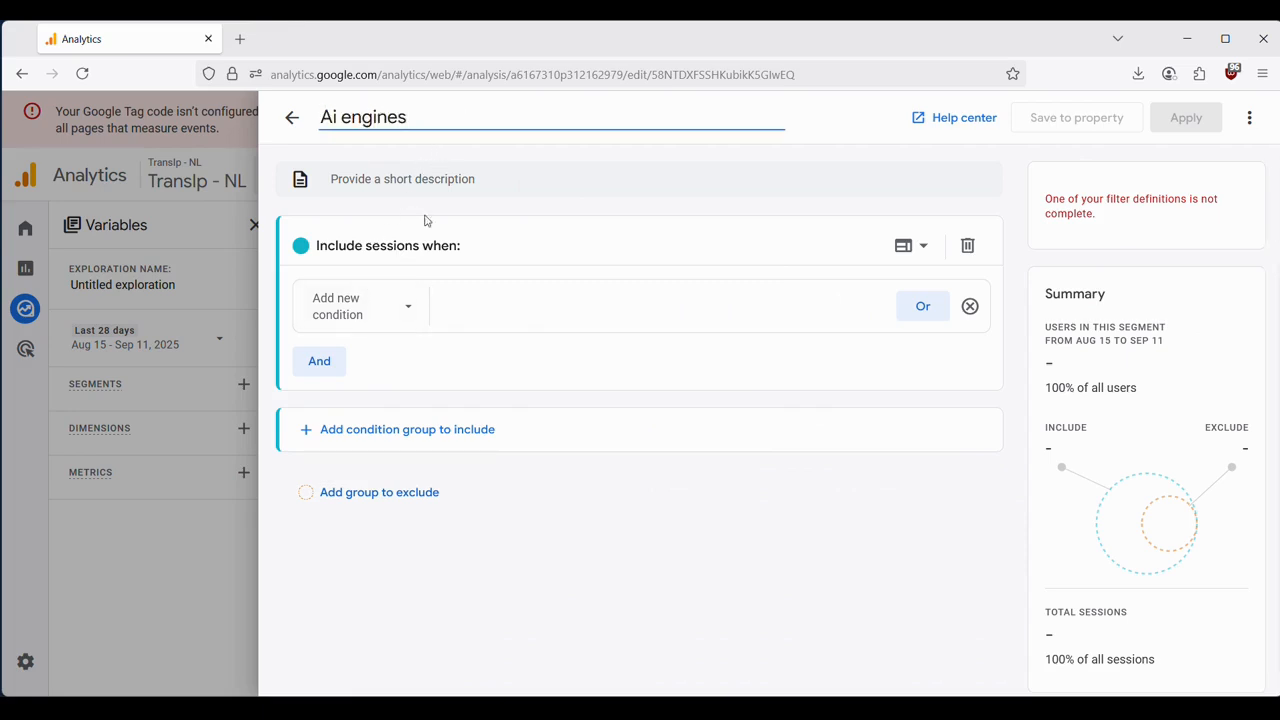
Set the segment's include condition to the Session source dimension from the Traffic source category
{"action": "left_click", "coordinate": [388, 310]}
{"action": "scroll", "coordinate": [385, 525], "scroll_direction": "down", "scroll_amount": 3}
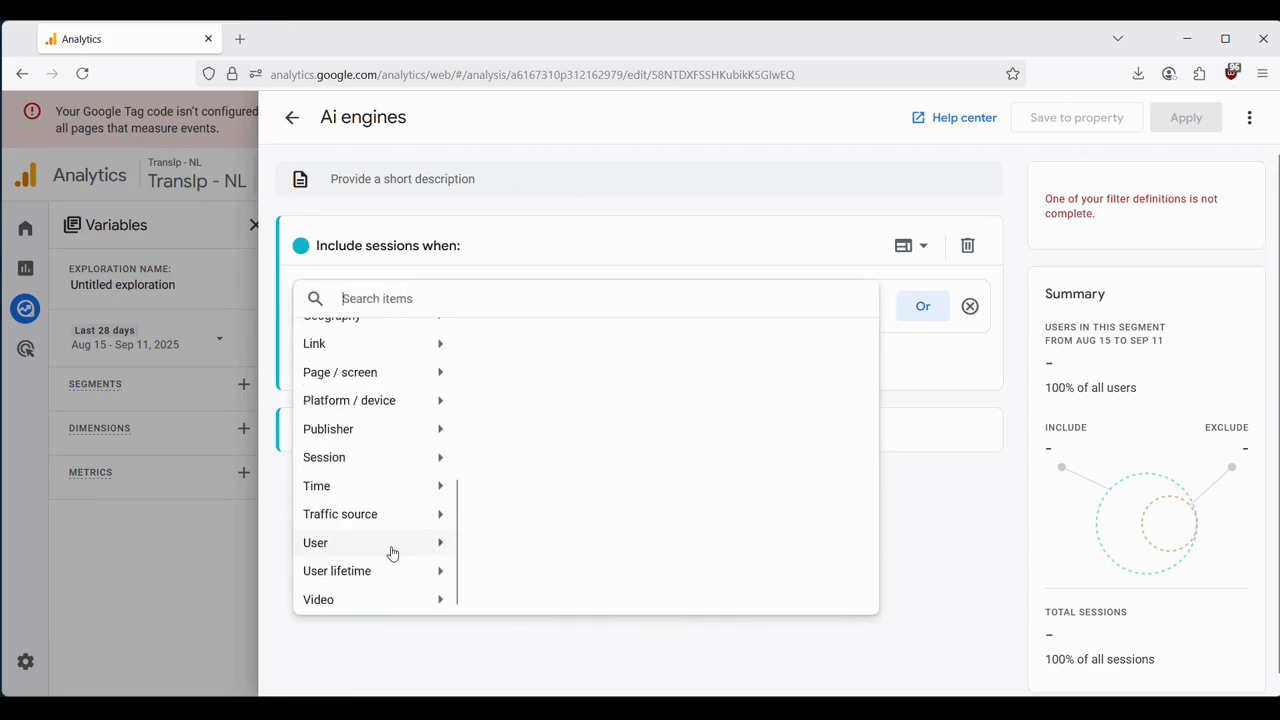
{"action": "left_click", "coordinate": [418, 516]}
{"action": "scroll", "coordinate": [590, 505], "scroll_direction": "down", "scroll_amount": 5}
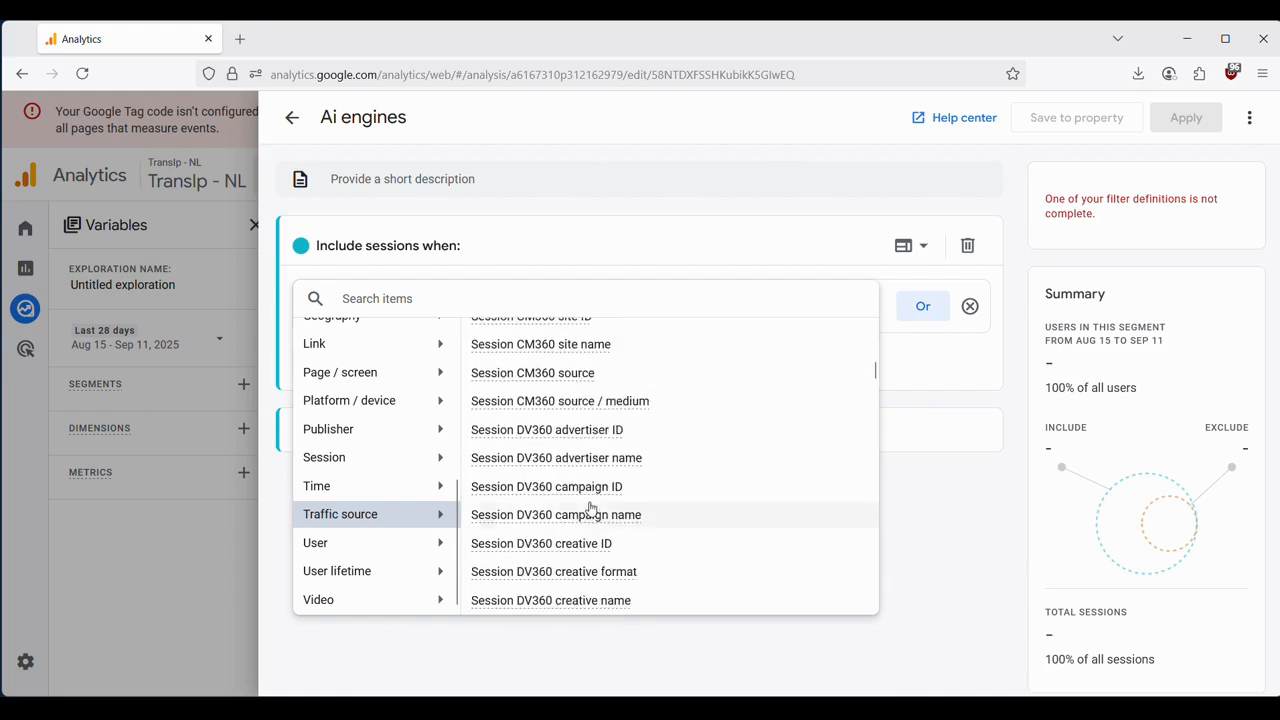
{"action": "scroll", "coordinate": [591, 507], "scroll_direction": "down", "scroll_amount": 10}
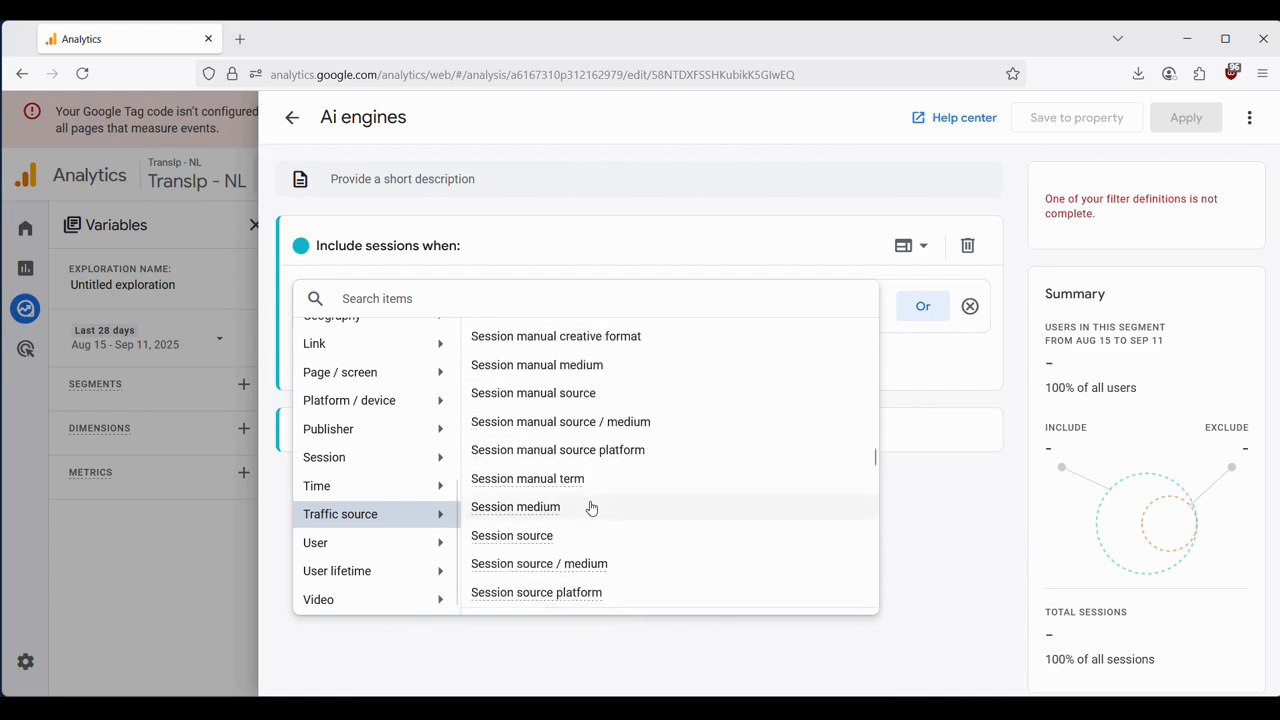
{"action": "left_click", "coordinate": [552, 540]}
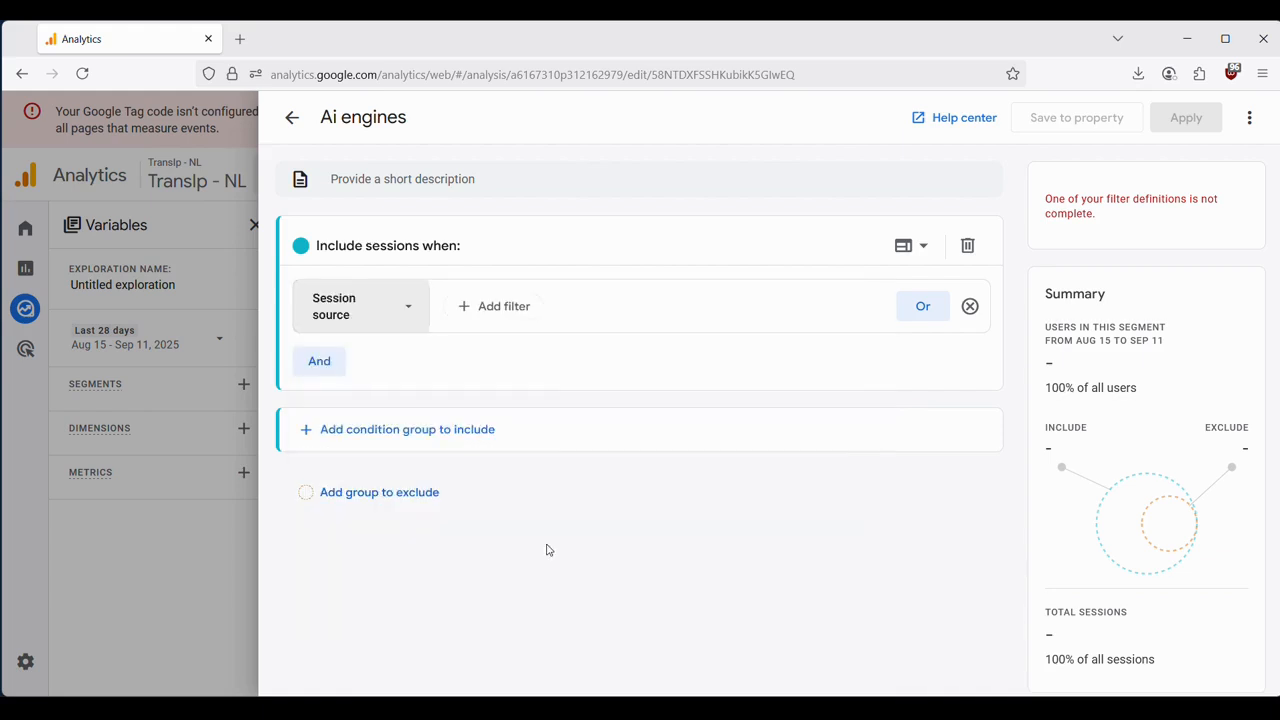
Filter Session source by matches regex, paste the AI-site pattern beginning ".*(aitastic\.app|bnngpt\.com|chat-gpt\.org|", and apply the segment to the exploration
{"action": "left_click", "coordinate": [512, 305]}
{"action": "left_click", "coordinate": [545, 343]}
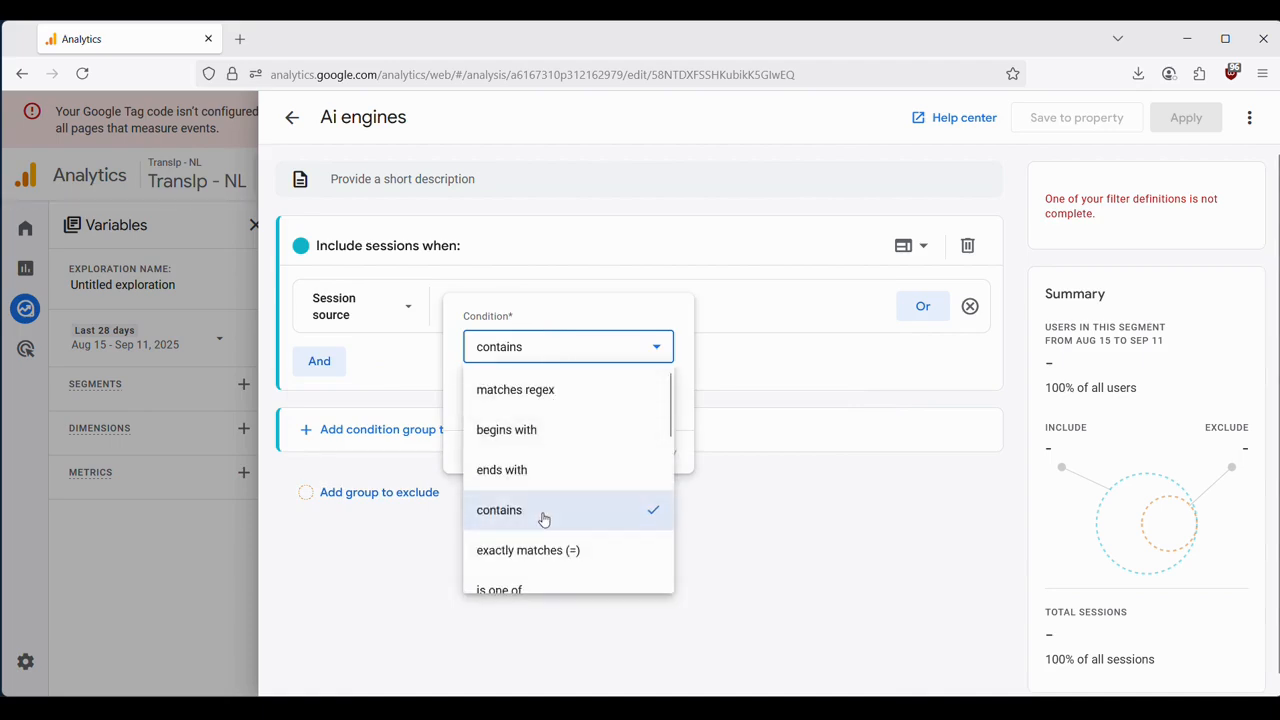
{"action": "left_click", "coordinate": [558, 390]}
{"action": "key", "text": "ctrl+v"}
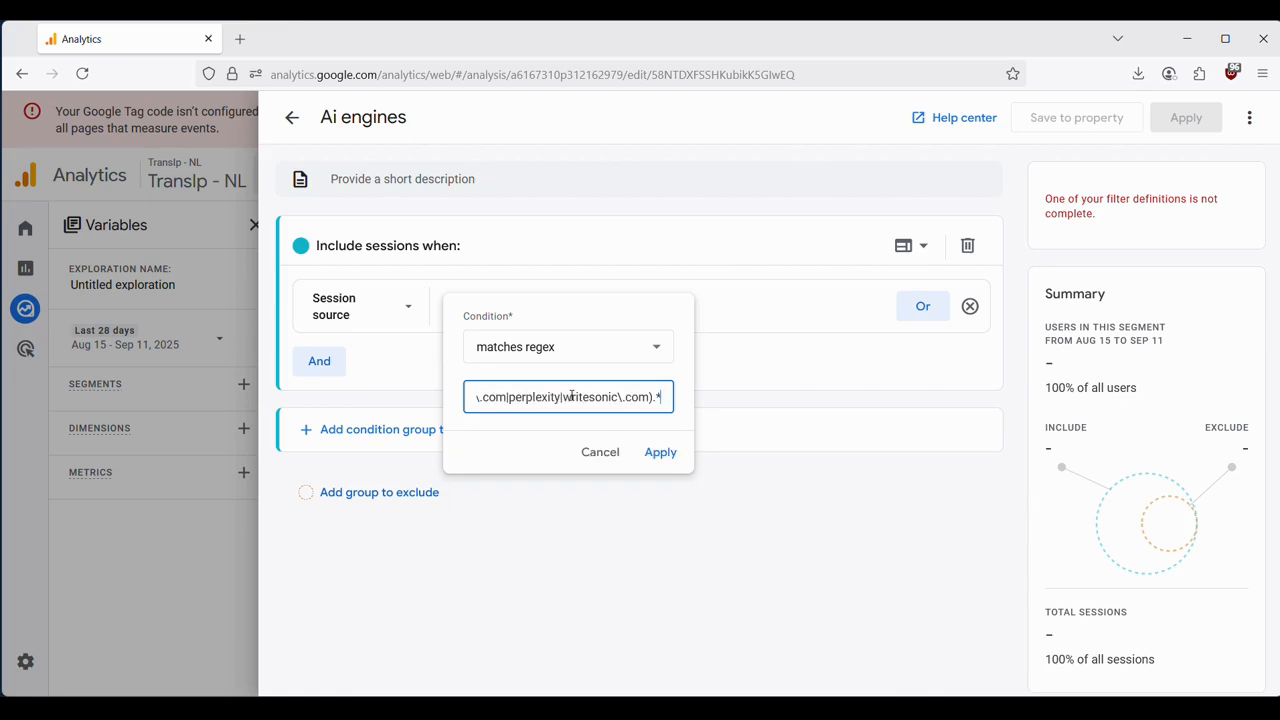
{"action": "left_click", "coordinate": [674, 454]}
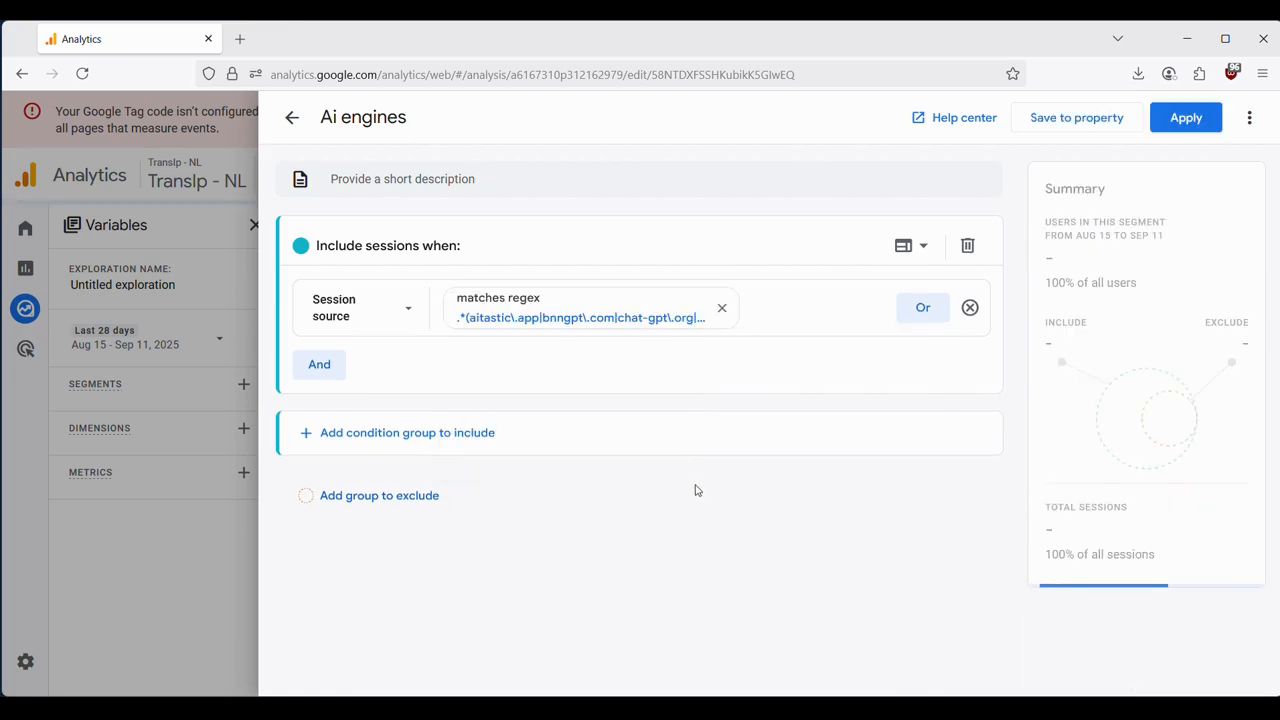
{"action": "left_click", "coordinate": [1185, 118]}
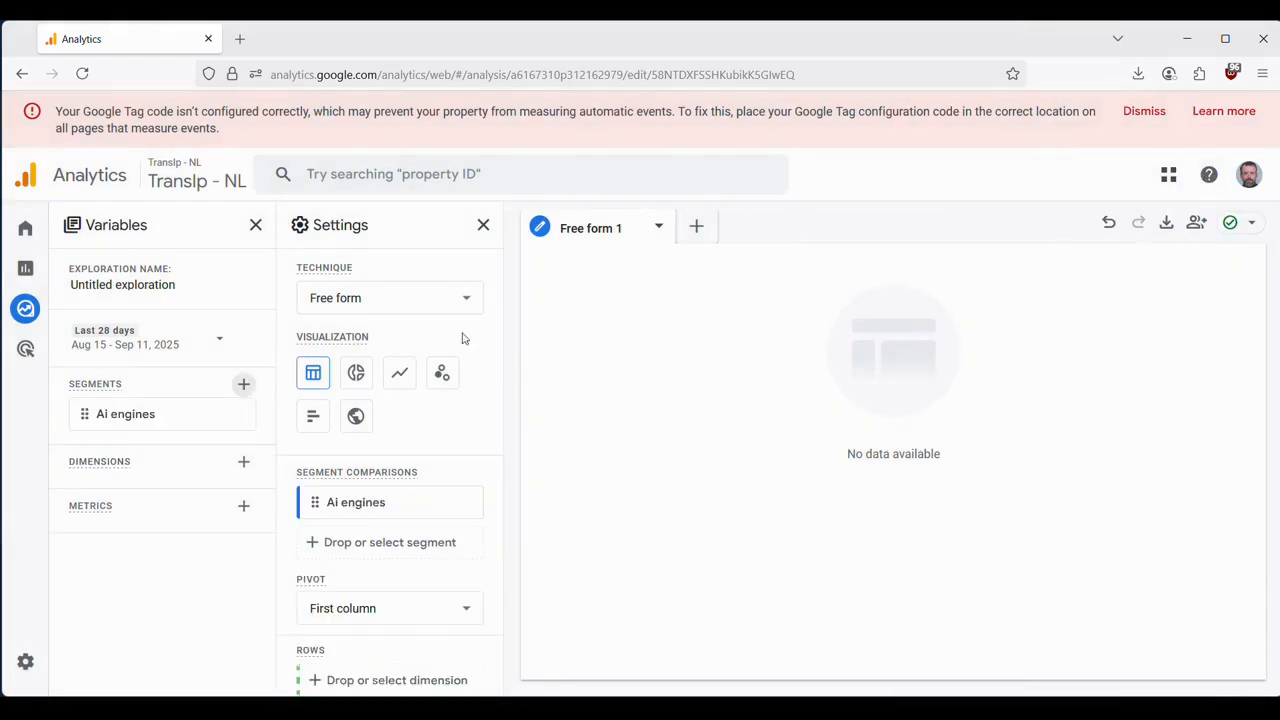
Add the Session source / medium dimension from the Traffic source category to the exploration's variables
{"action": "scroll", "coordinate": [296, 343], "scroll_direction": "down", "scroll_amount": 3}
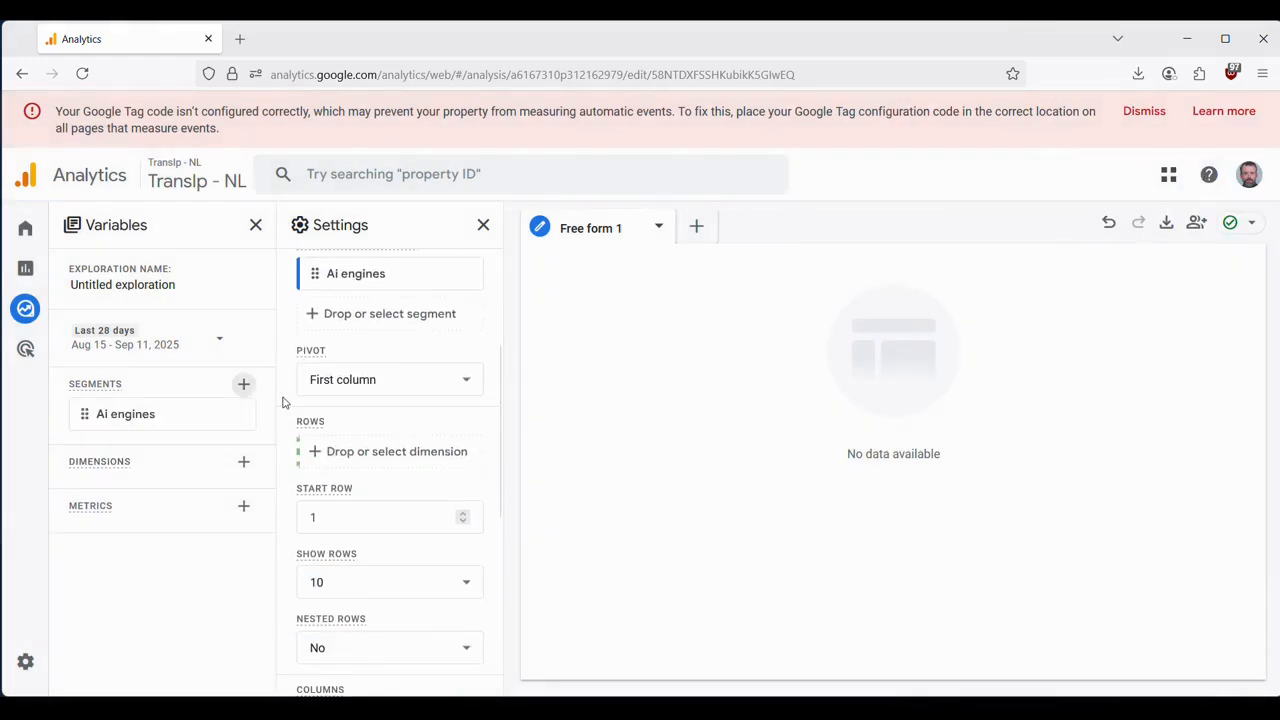
{"action": "left_click", "coordinate": [243, 464]}
{"action": "scroll", "coordinate": [517, 466], "scroll_direction": "down", "scroll_amount": 3}
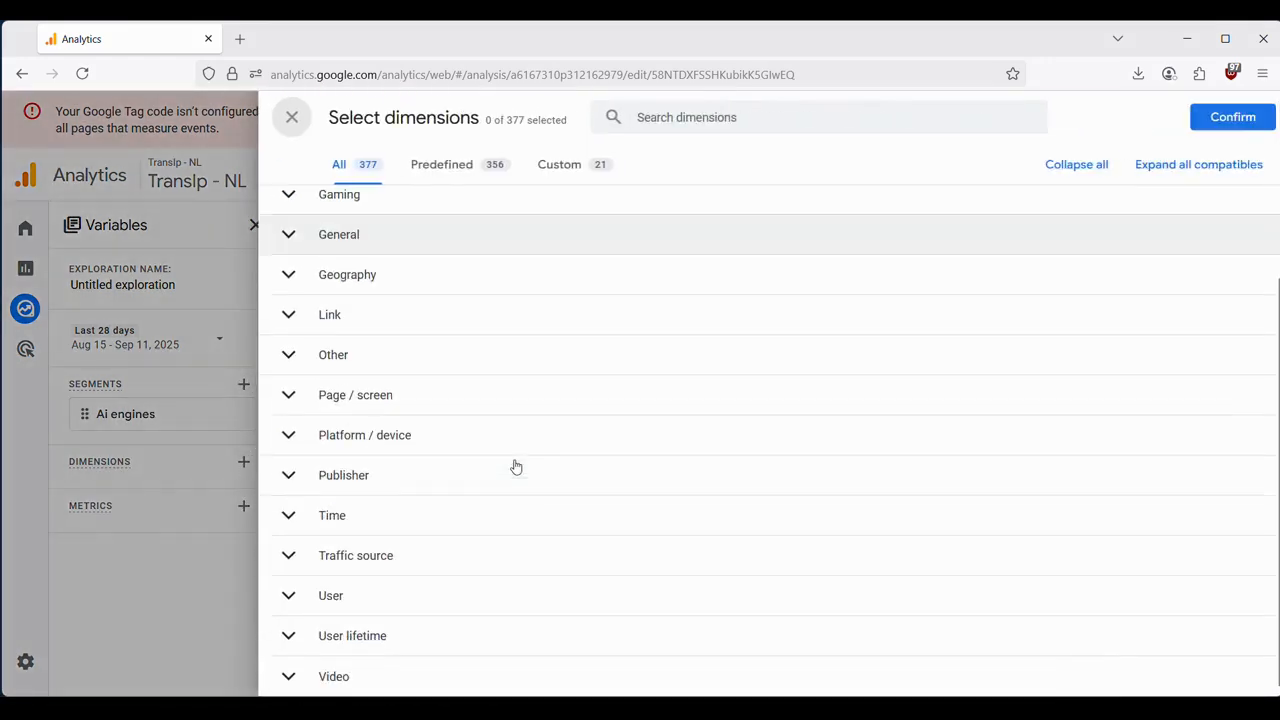
{"action": "left_click", "coordinate": [357, 560]}
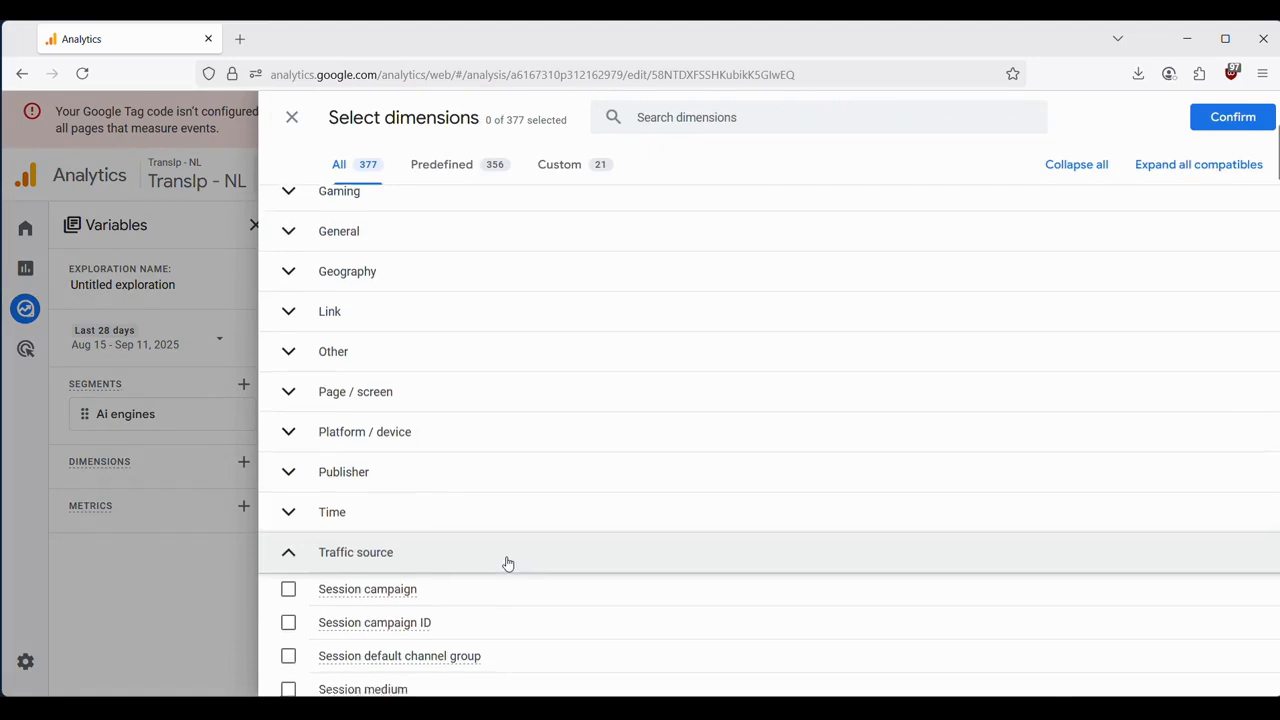
{"action": "scroll", "coordinate": [508, 563], "scroll_direction": "down", "scroll_amount": 4}
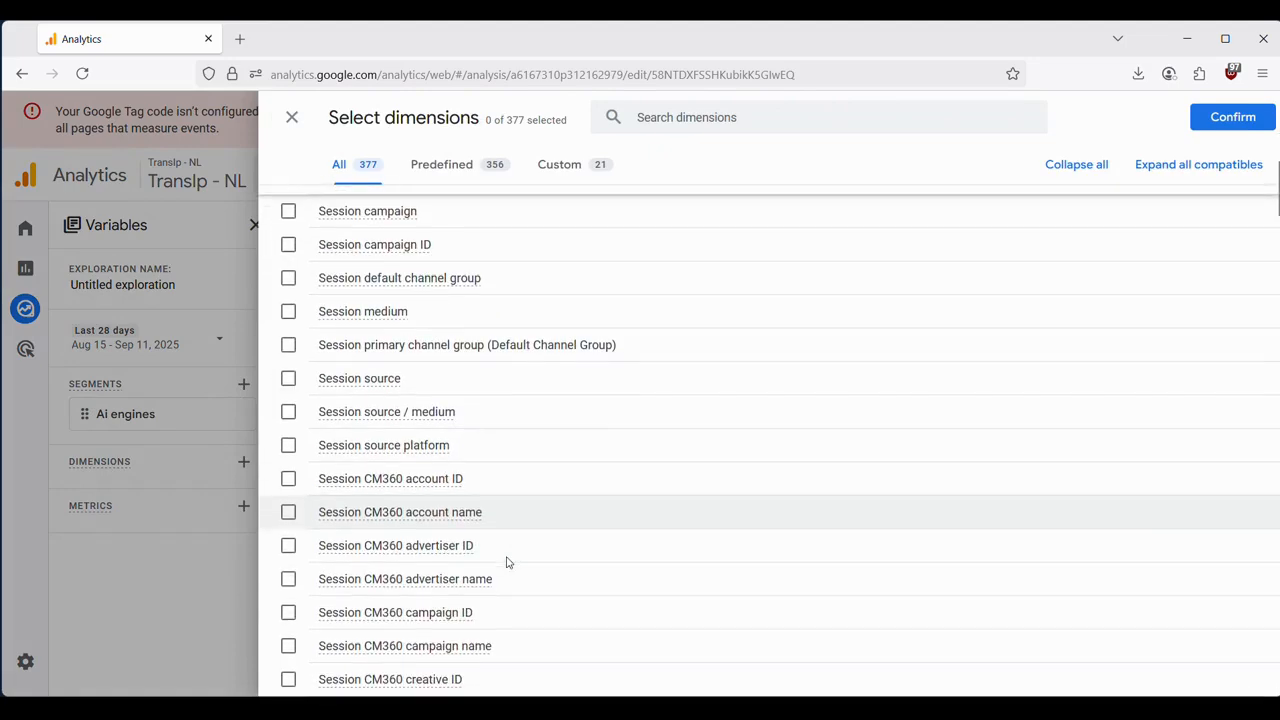
{"action": "left_click", "coordinate": [415, 416]}
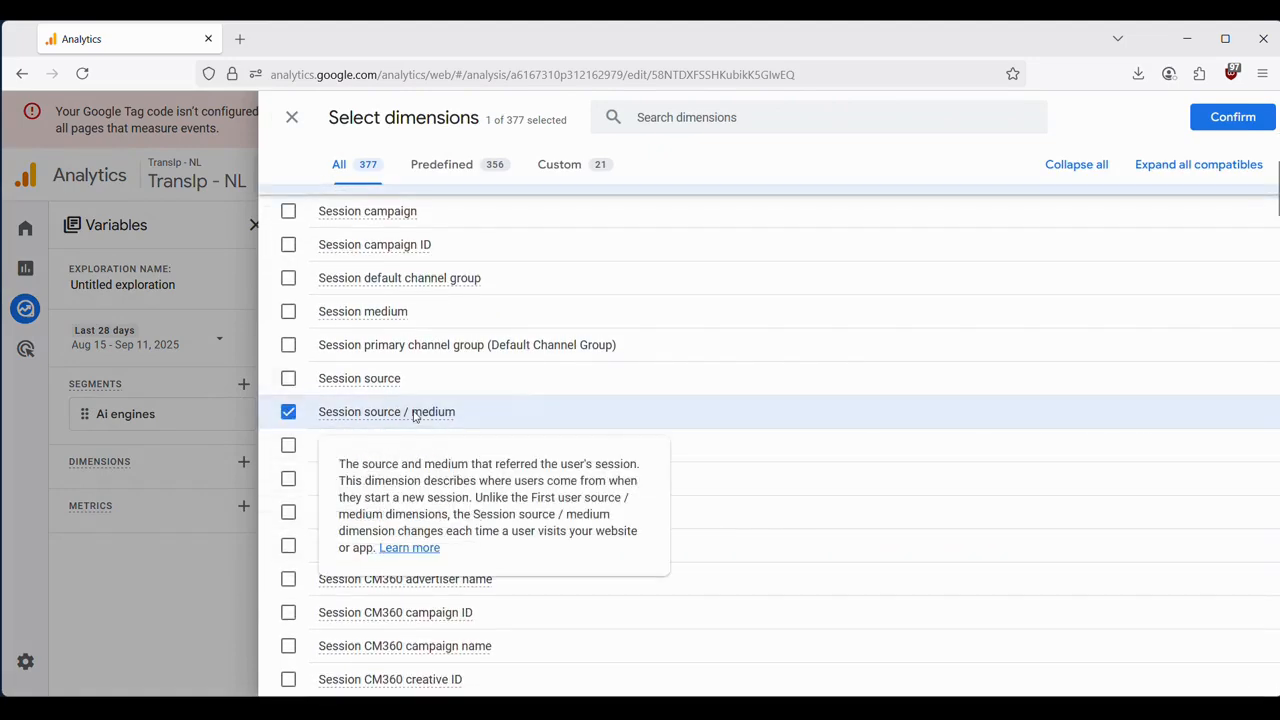
{"action": "left_click", "coordinate": [1233, 117]}
Add the Sessions metric from the Session category to the exploration's variables
{"action": "left_click", "coordinate": [243, 556]}
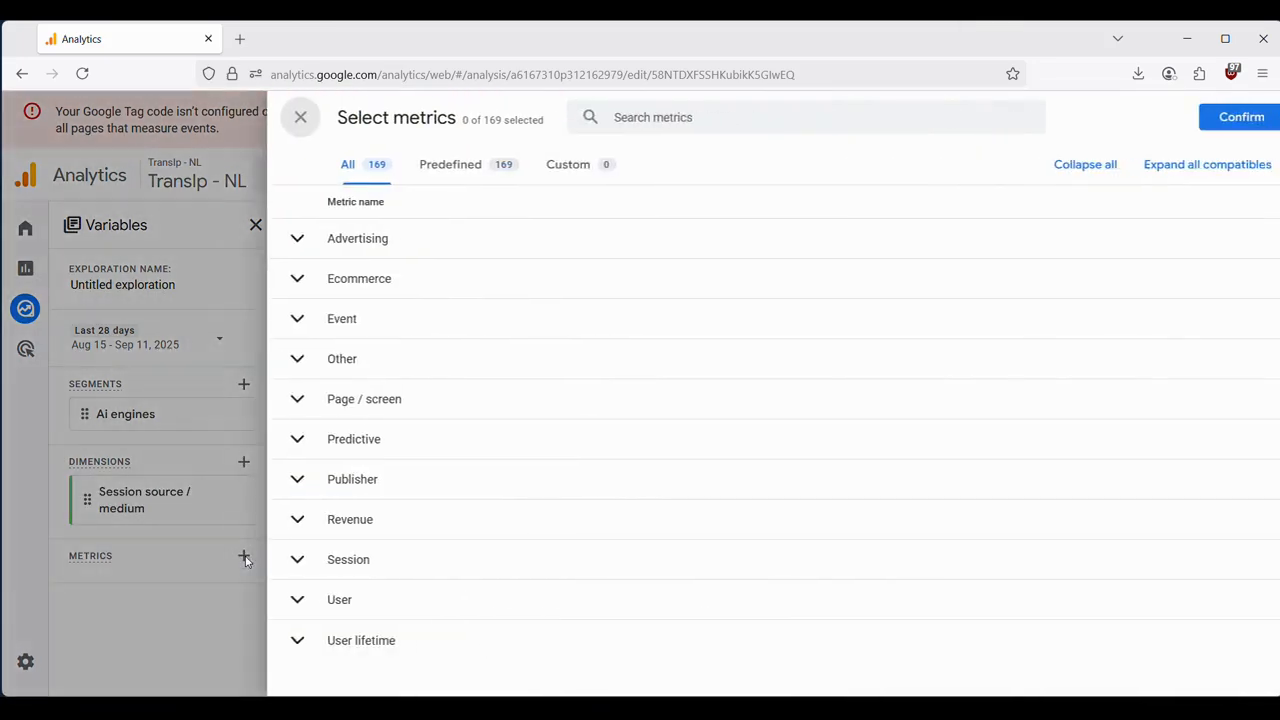
{"action": "left_click", "coordinate": [391, 560]}
{"action": "scroll", "coordinate": [470, 525], "scroll_direction": "down", "scroll_amount": 2}
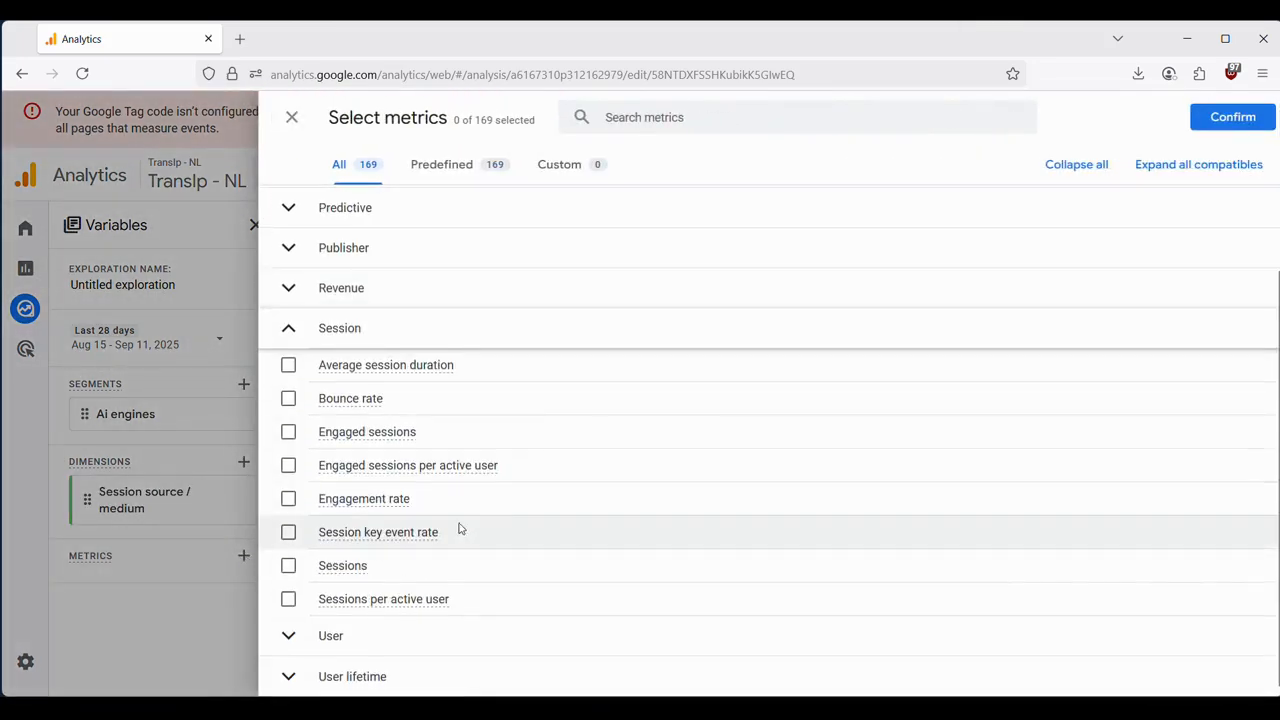
{"action": "left_click", "coordinate": [345, 565]}
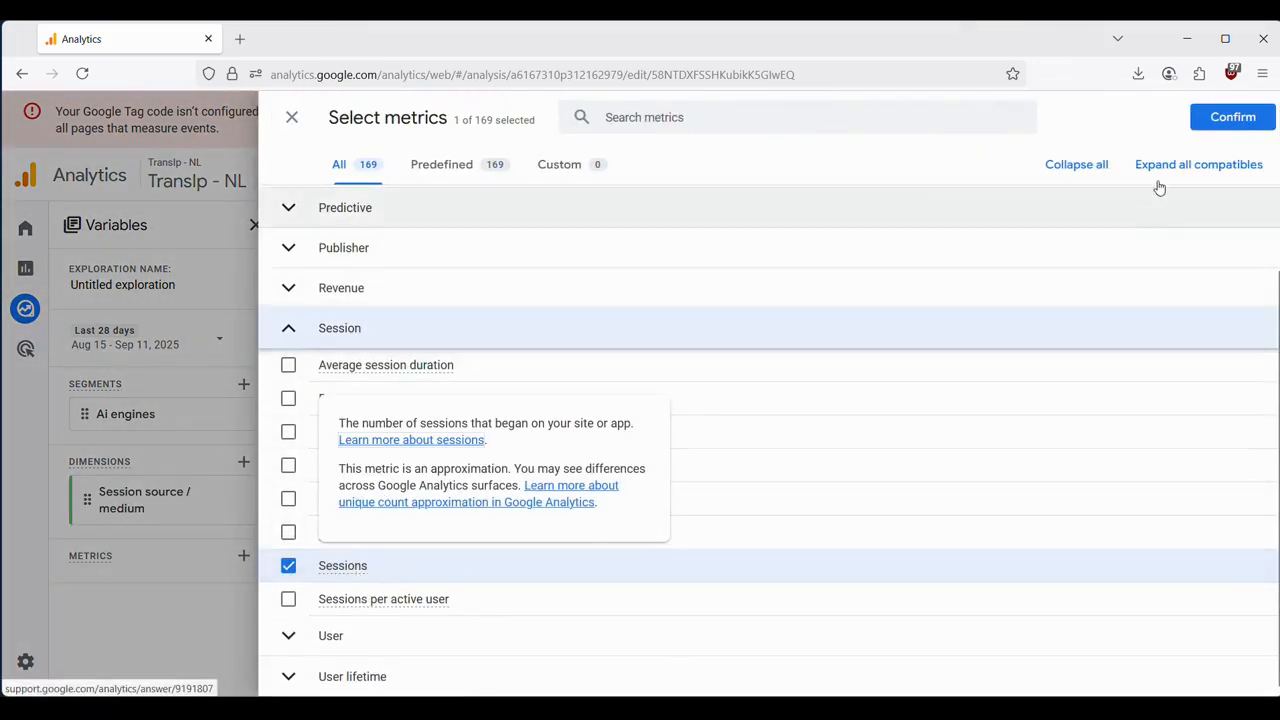
{"action": "left_click", "coordinate": [1208, 128]}
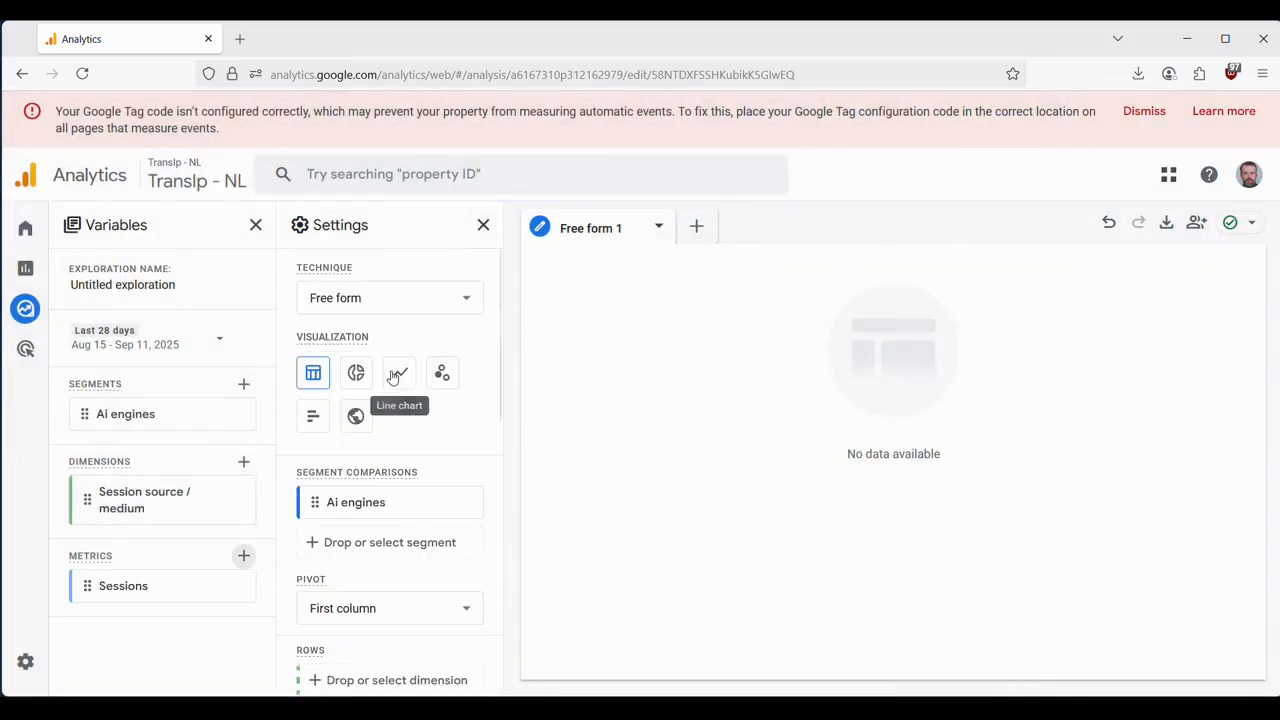
Change the visualization to a line chart with a granularity of Week
{"action": "left_click", "coordinate": [400, 370]}
{"action": "scroll", "coordinate": [412, 430], "scroll_direction": "down", "scroll_amount": 2}
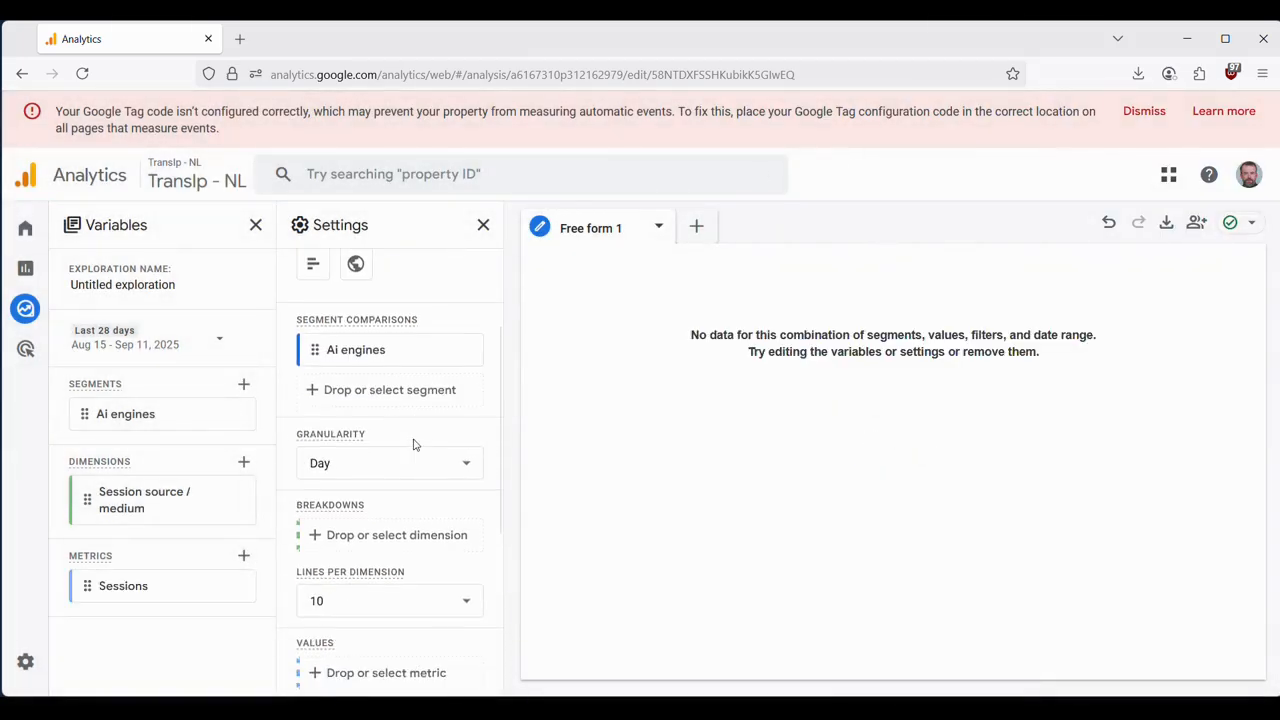
{"action": "left_click", "coordinate": [374, 455]}
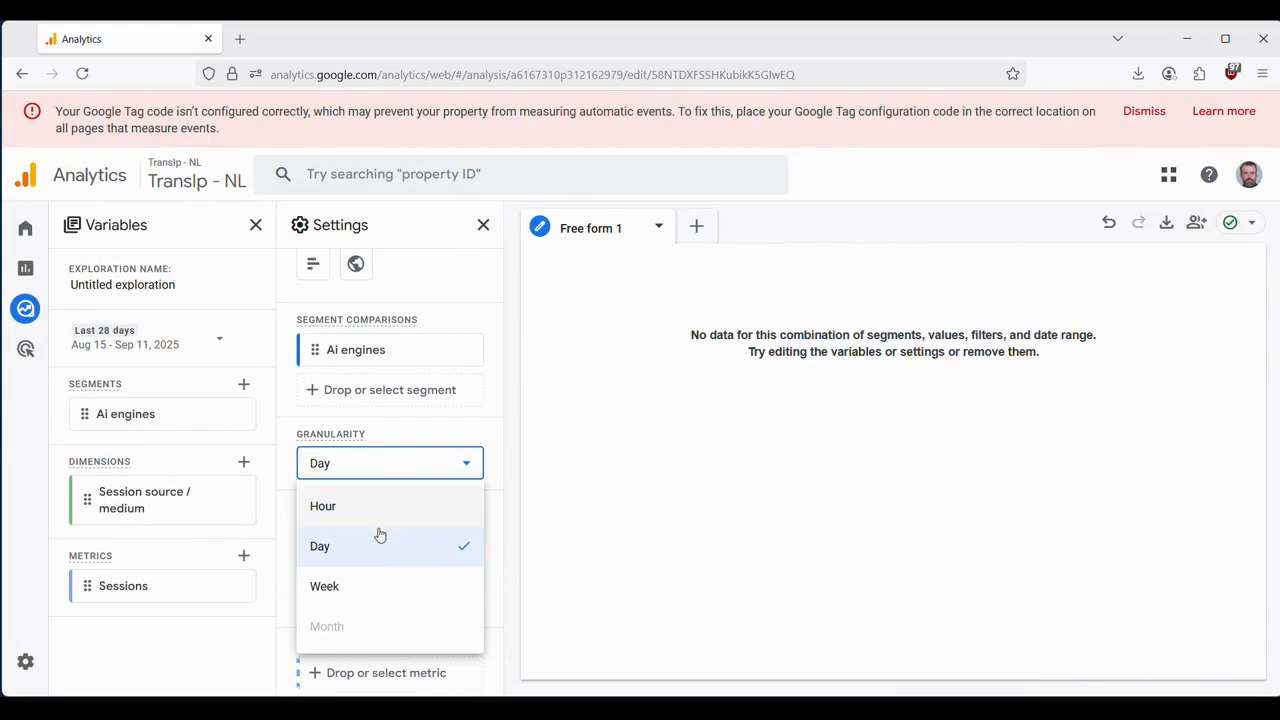
{"action": "left_click", "coordinate": [366, 596]}
{"action": "scroll", "coordinate": [391, 440], "scroll_direction": "down", "scroll_amount": 3}
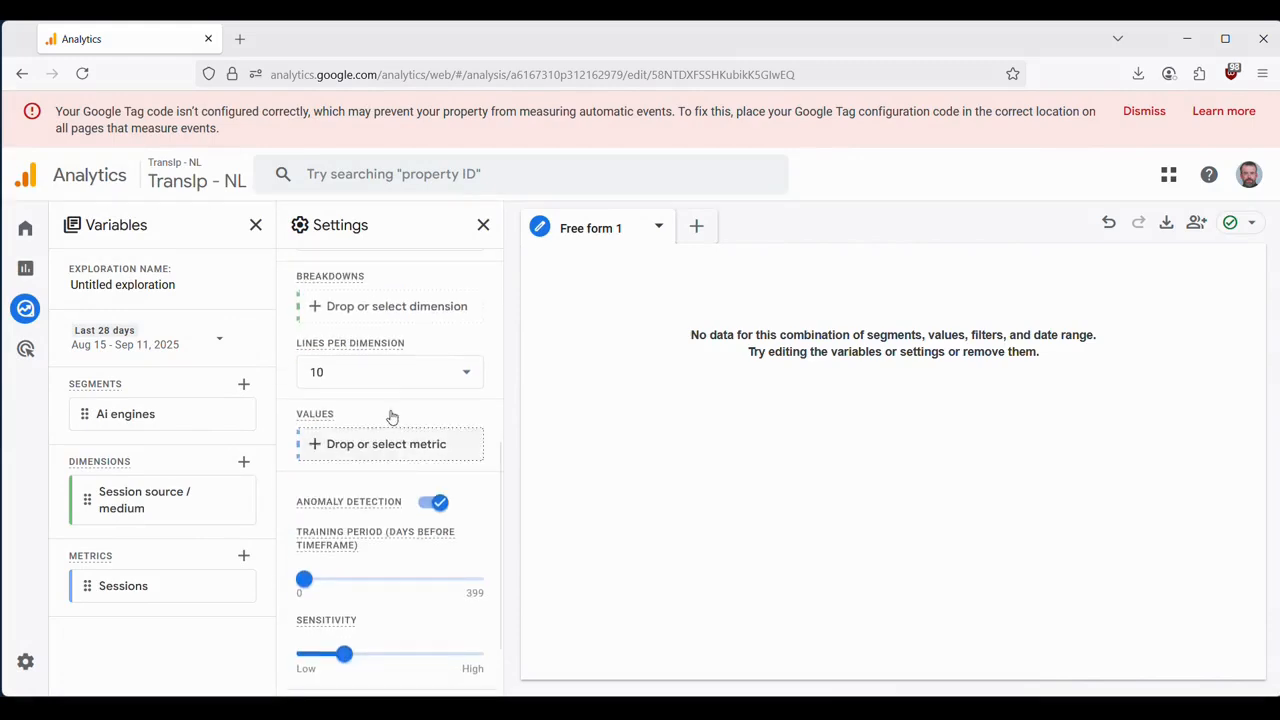
Break the line chart down by Session source / medium and use Sessions as its value
{"action": "left_click", "coordinate": [393, 306]}
{"action": "left_click", "coordinate": [410, 327]}
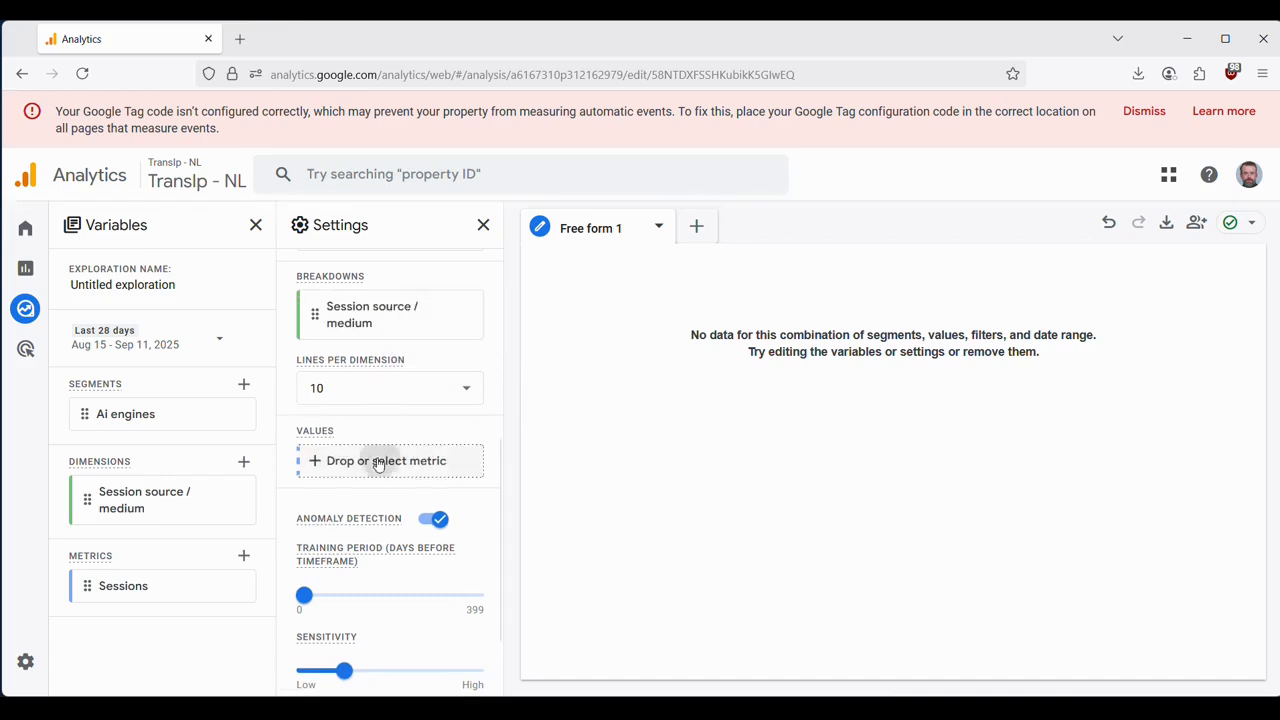
{"action": "left_click", "coordinate": [378, 460]}
{"action": "left_click", "coordinate": [406, 483]}
Set the anomaly detection training period to about a fifth of its range and rename the exploration "Ai engines"
{"action": "scroll", "coordinate": [400, 500], "scroll_direction": "down", "scroll_amount": 1}
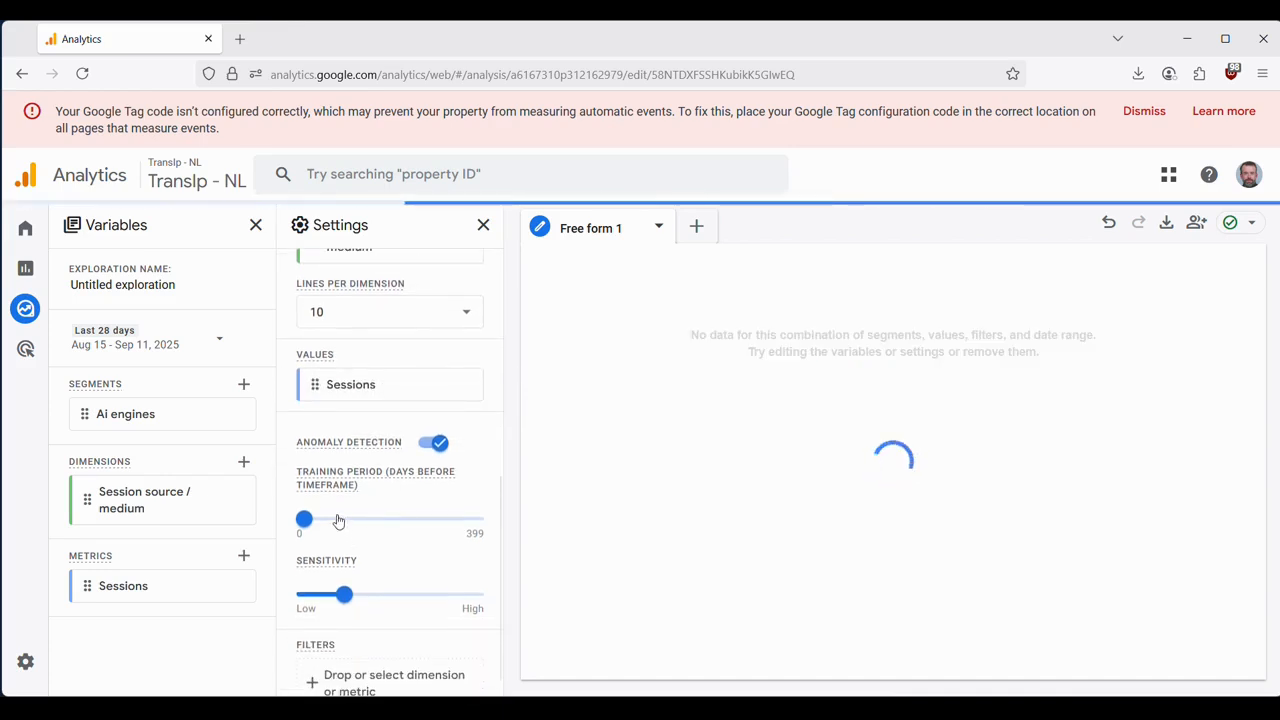
{"action": "left_click", "coordinate": [337, 519]}
{"action": "left_click_drag", "start_coordinate": [336, 521], "coordinate": [336, 524]}
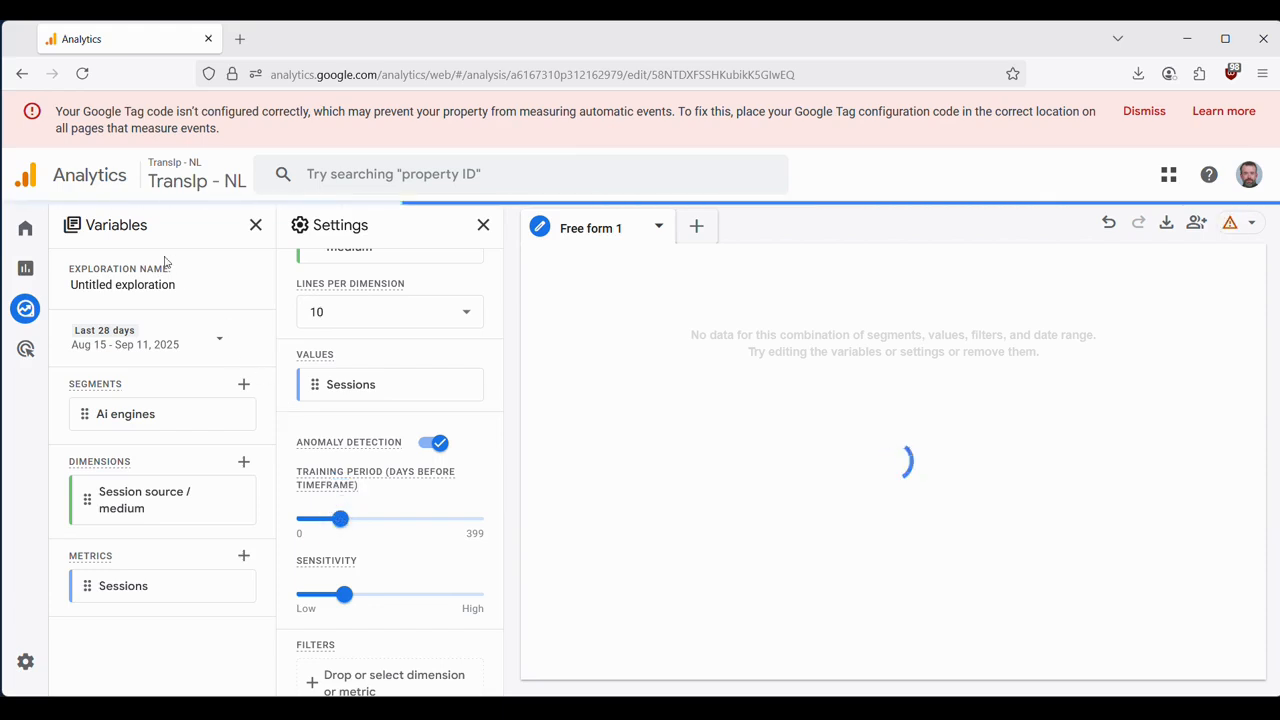
{"action": "triple_click", "coordinate": [128, 288]}
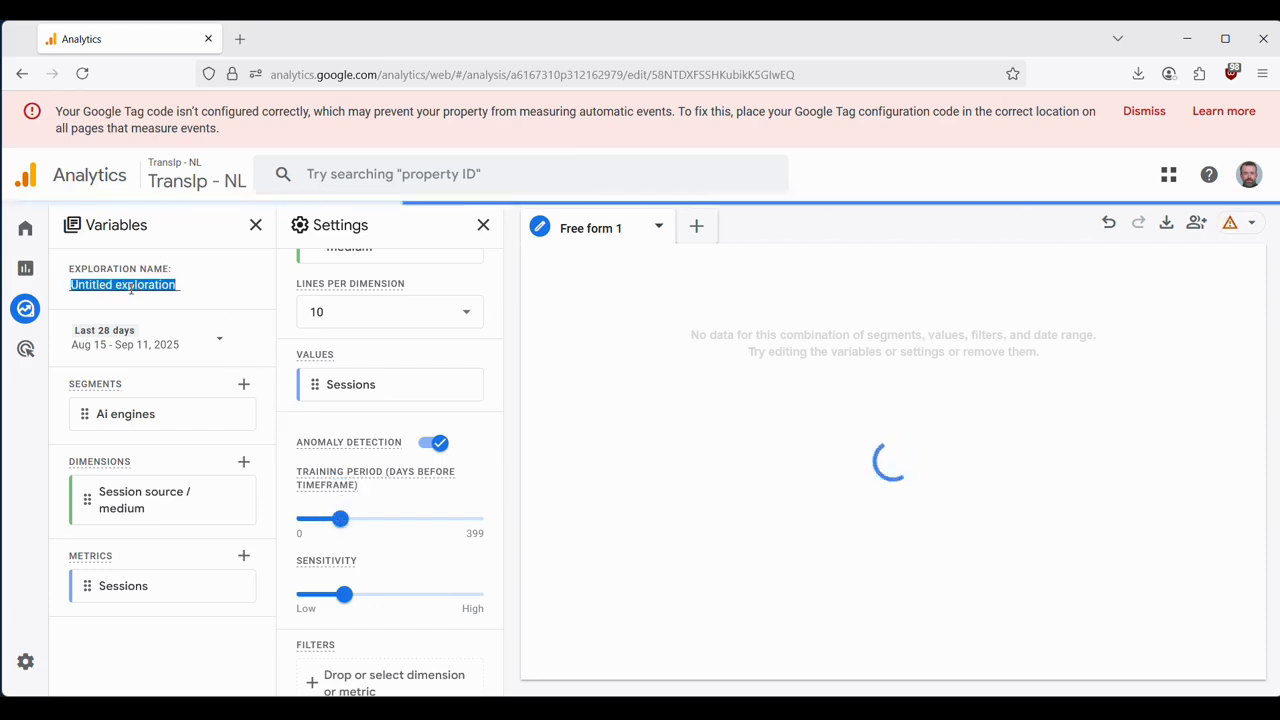
{"action": "type", "text": "Ai engines"}
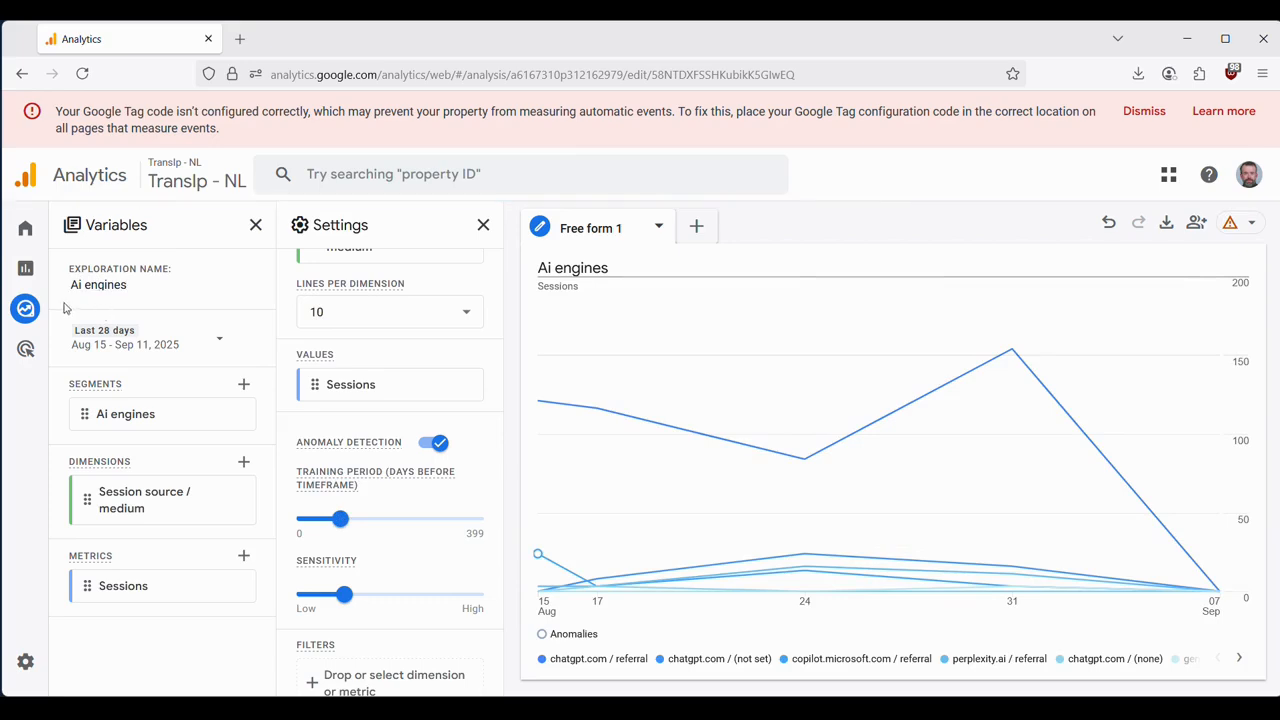
Return to the Explore overview and look through the list of saved explorations
{"action": "mouse_move", "coordinate": [40, 312]}
{"action": "left_click", "coordinate": [104, 326]}
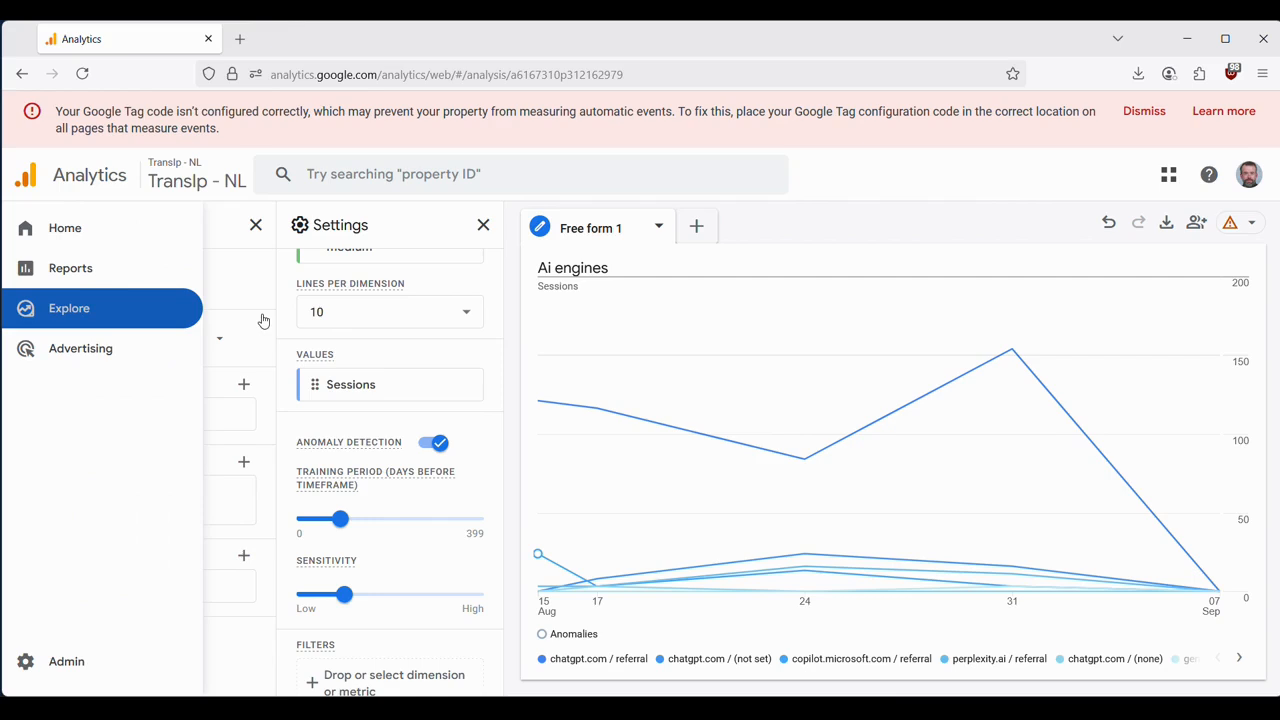
{"action": "scroll", "coordinate": [400, 374], "scroll_direction": "down", "scroll_amount": 2}
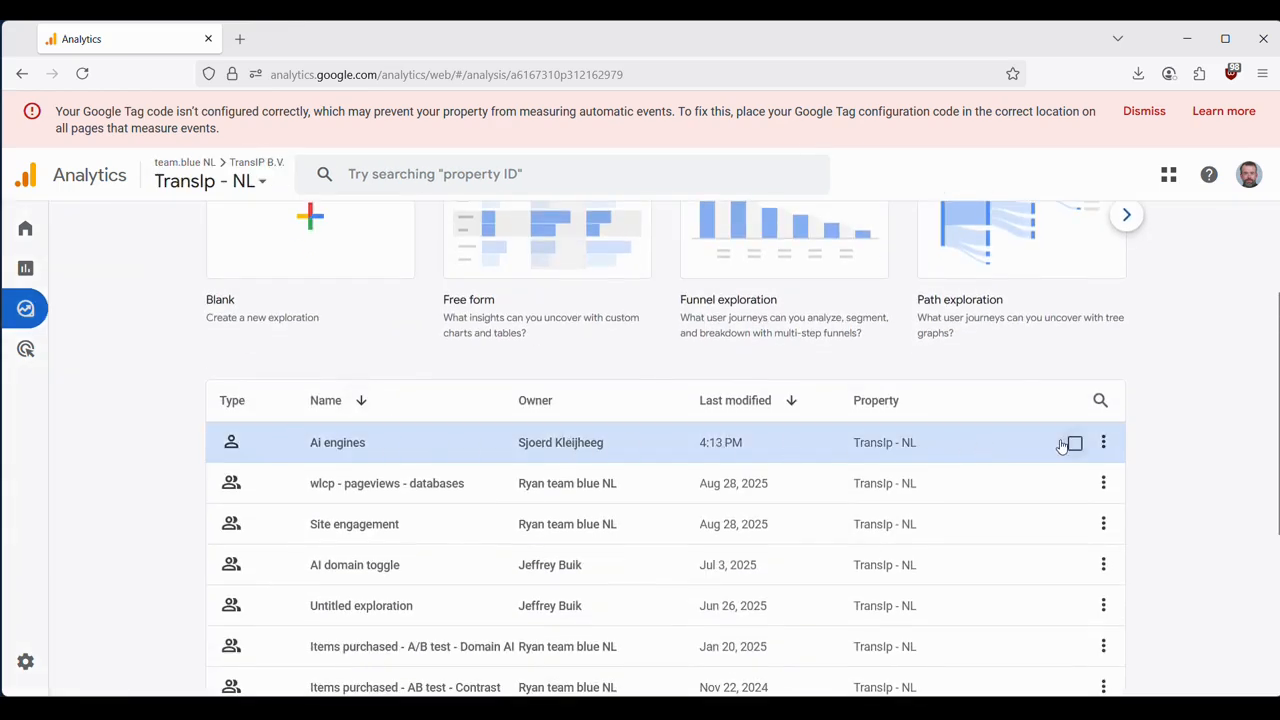
{"action": "scroll", "coordinate": [100, 485], "scroll_direction": "down", "scroll_amount": 3}
Open the property's channel groups in the Admin settings and start a new channel group named "Ai engines"
{"action": "mouse_move", "coordinate": [15, 686]}
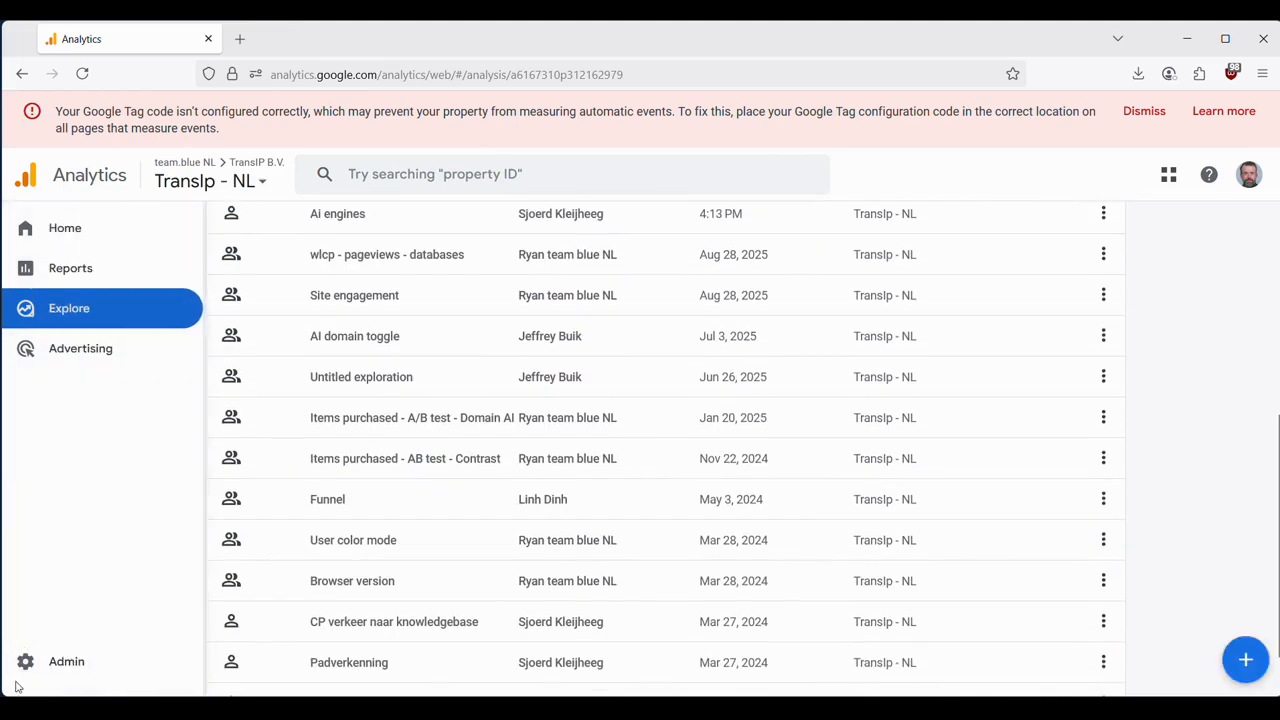
{"action": "left_click", "coordinate": [50, 662]}
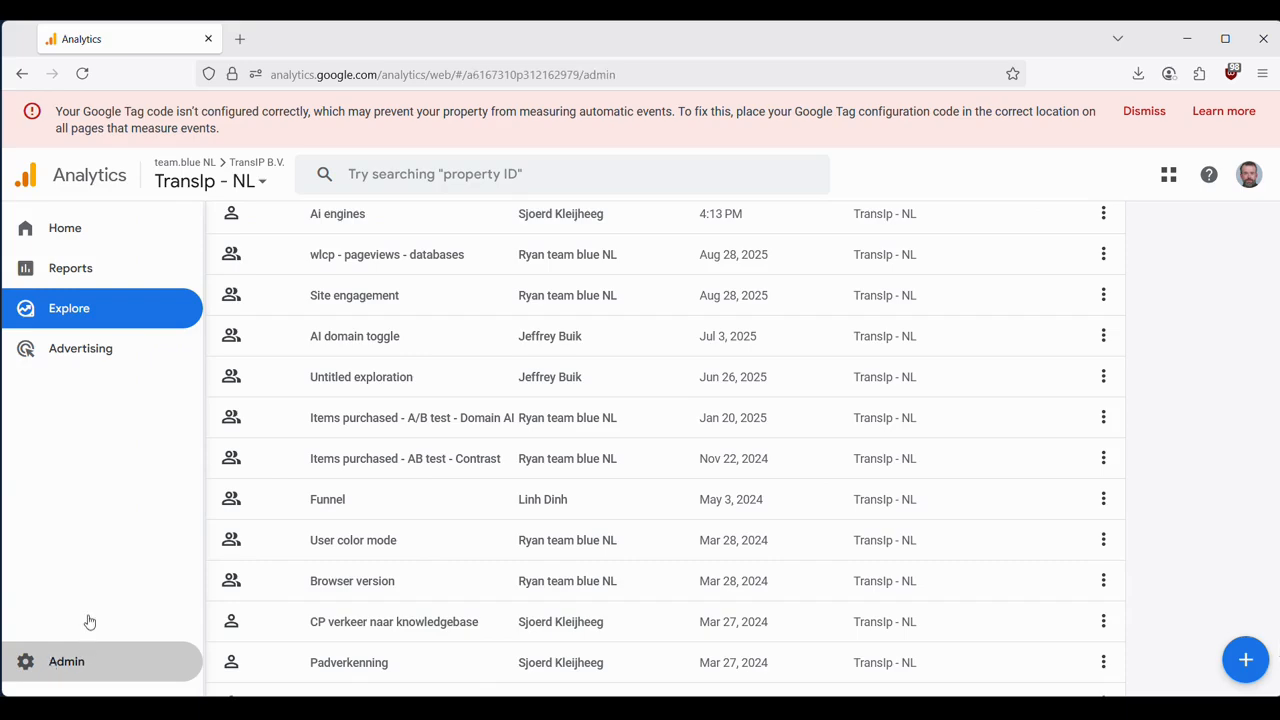
{"action": "scroll", "coordinate": [445, 460], "scroll_direction": "down", "scroll_amount": 5}
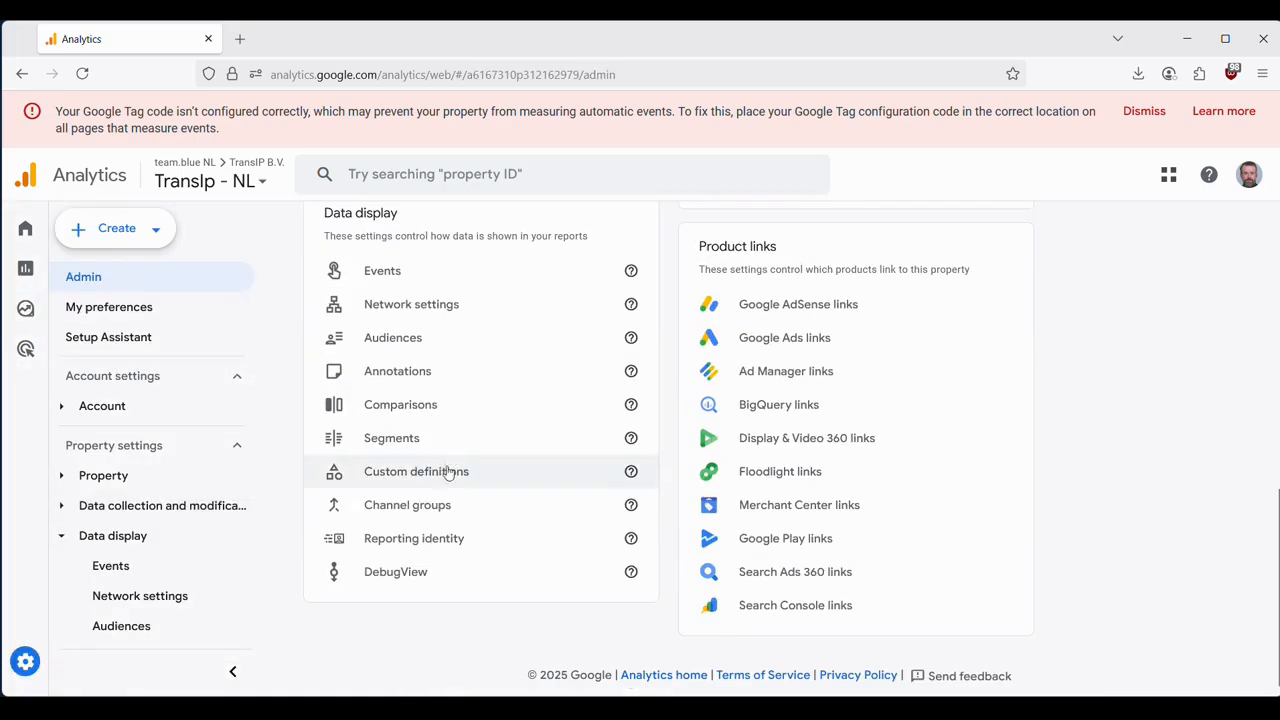
{"action": "left_click", "coordinate": [435, 505]}
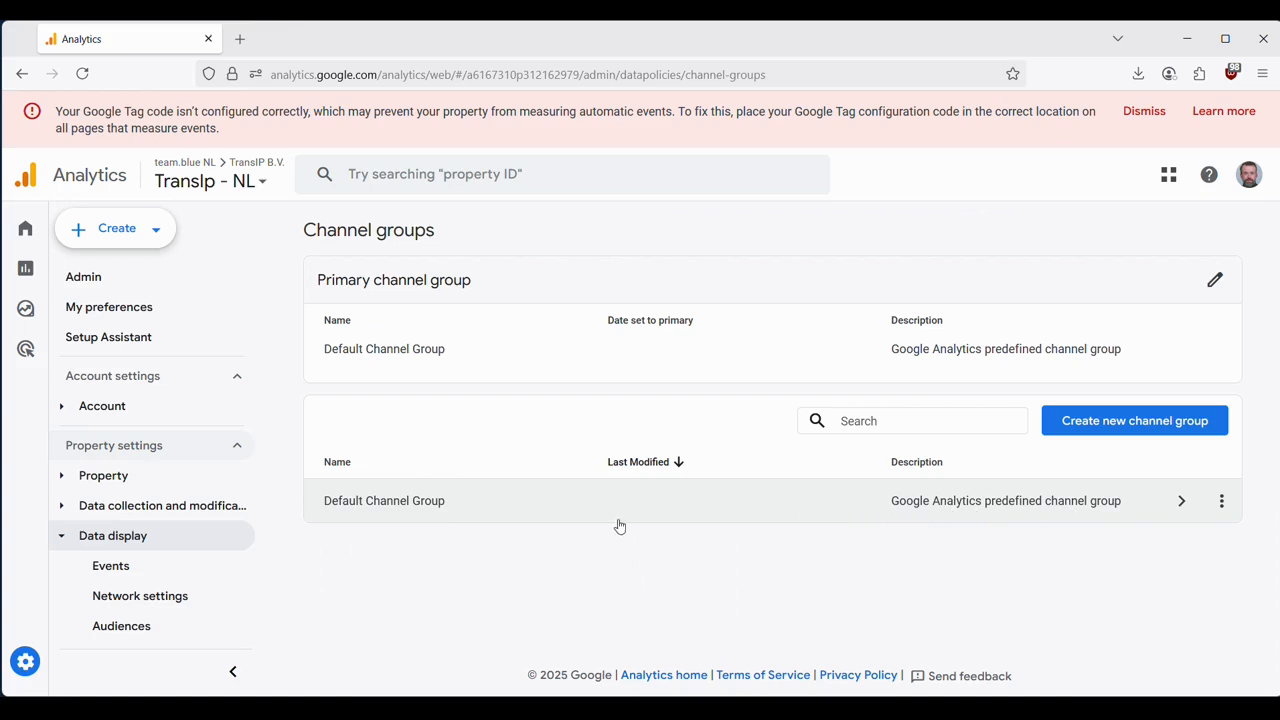
{"action": "left_click", "coordinate": [1143, 423]}
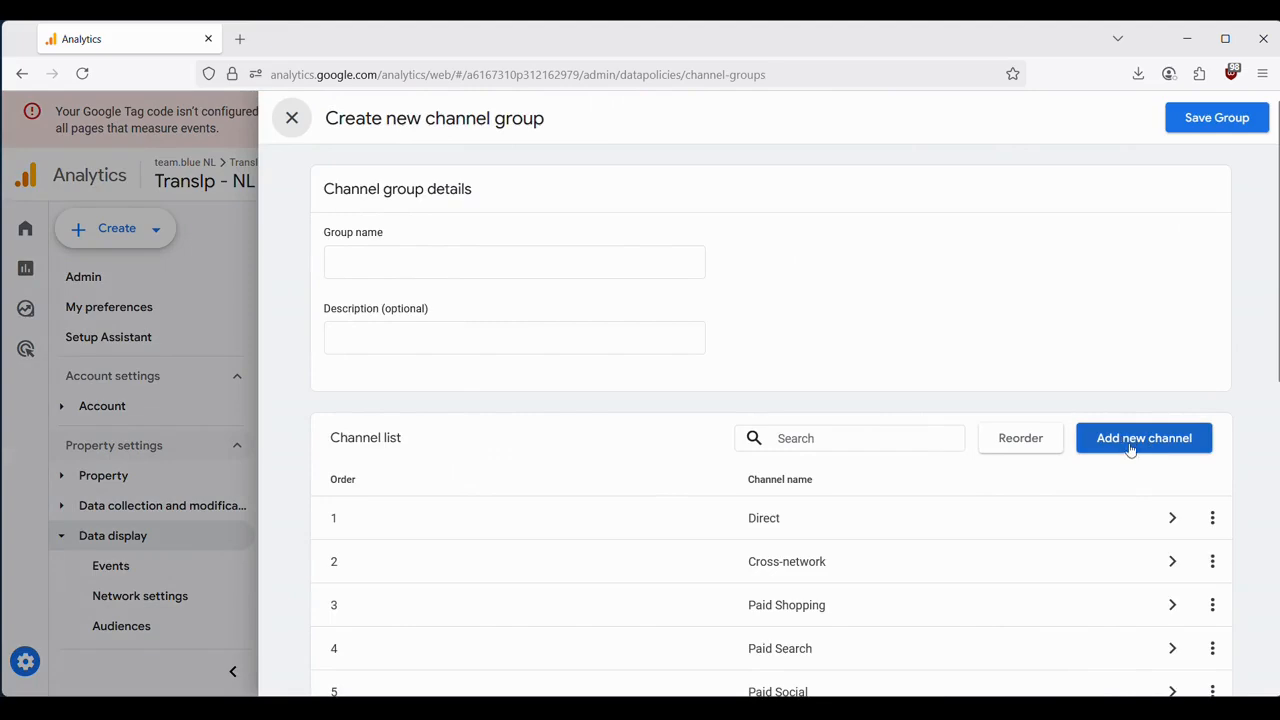
{"action": "left_click", "coordinate": [489, 257]}
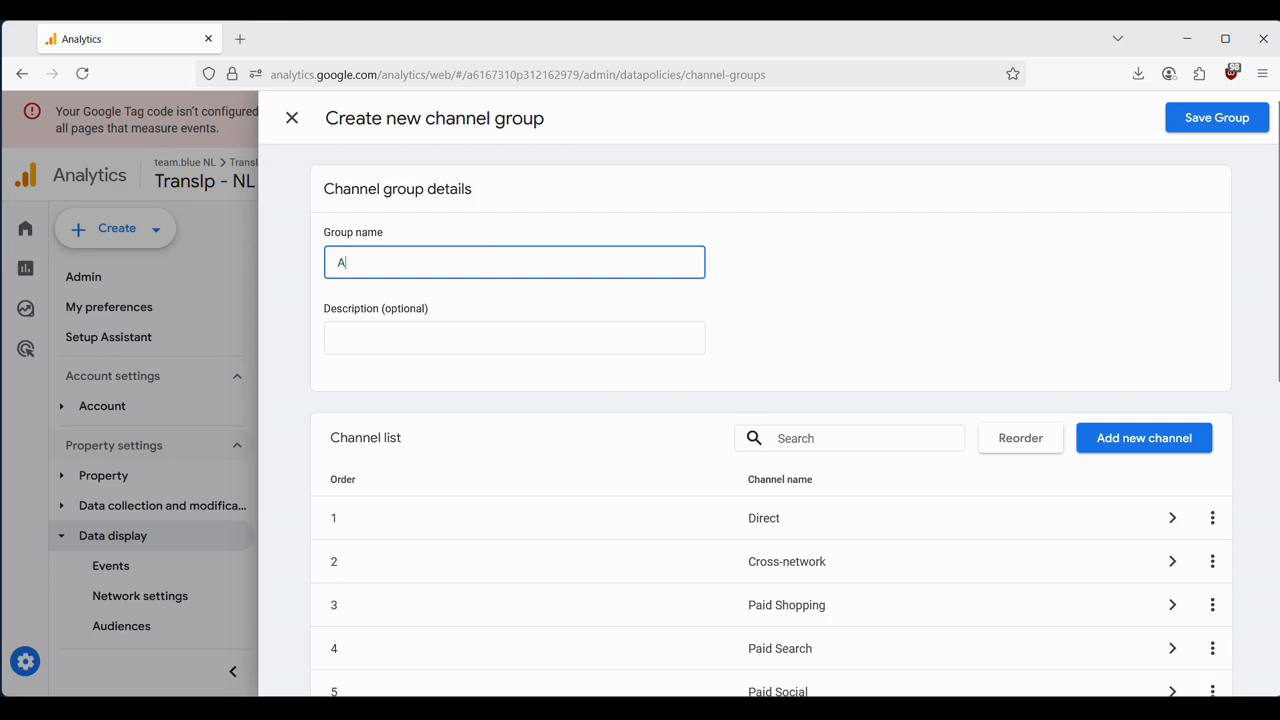
{"action": "type", "text": "Ai engines"}
Add a new channel named "Ai engines" to the group, with a condition group based on Source
{"action": "left_click", "coordinate": [1108, 450]}
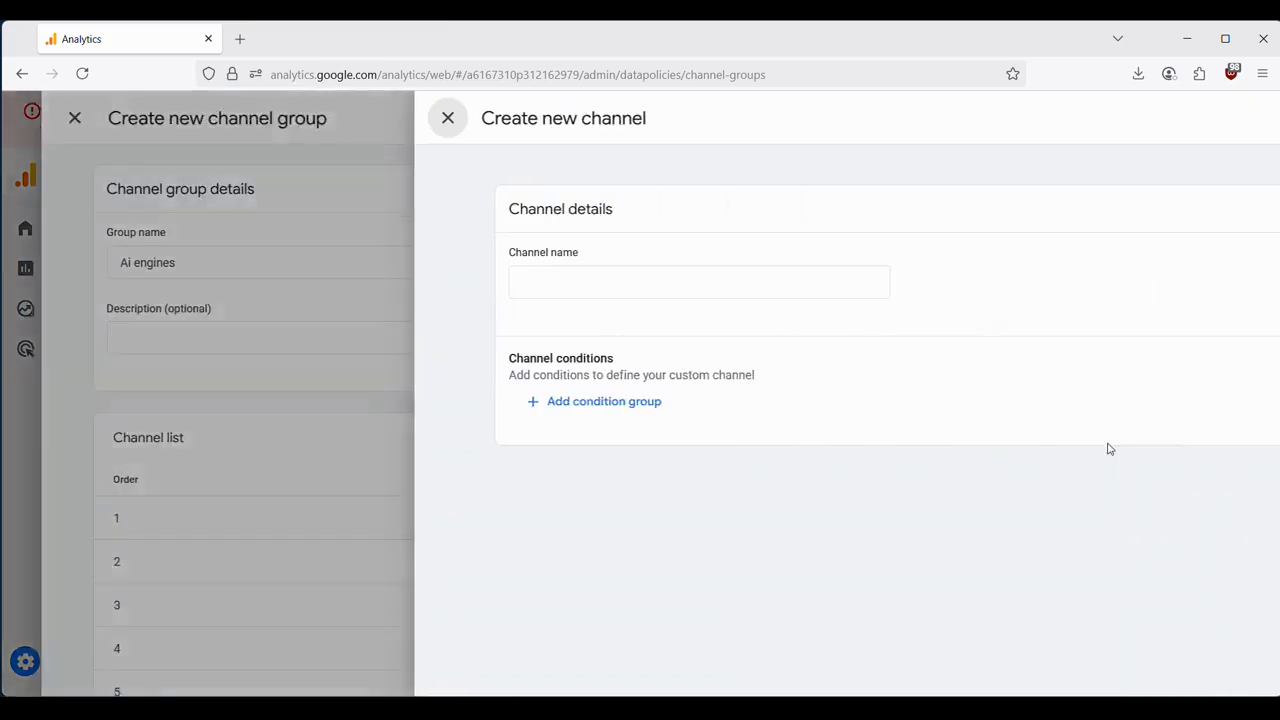
{"action": "left_click", "coordinate": [617, 285]}
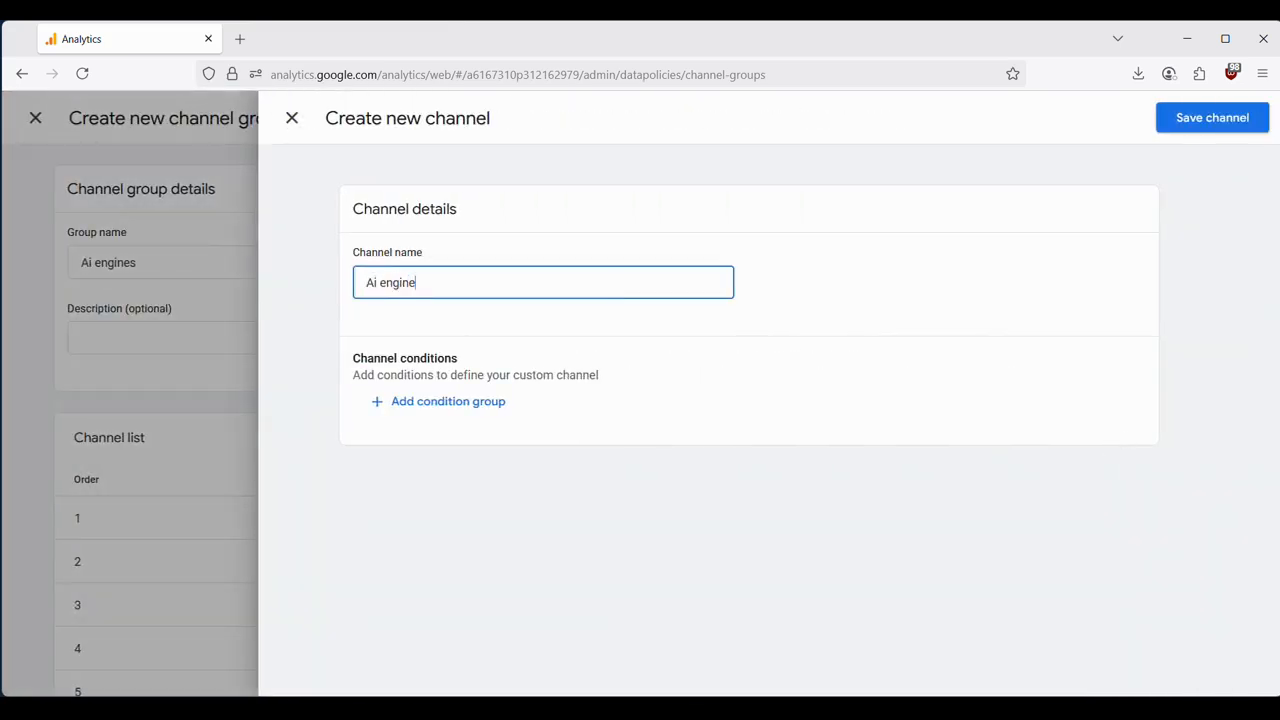
{"action": "left_click", "coordinate": [462, 403]}
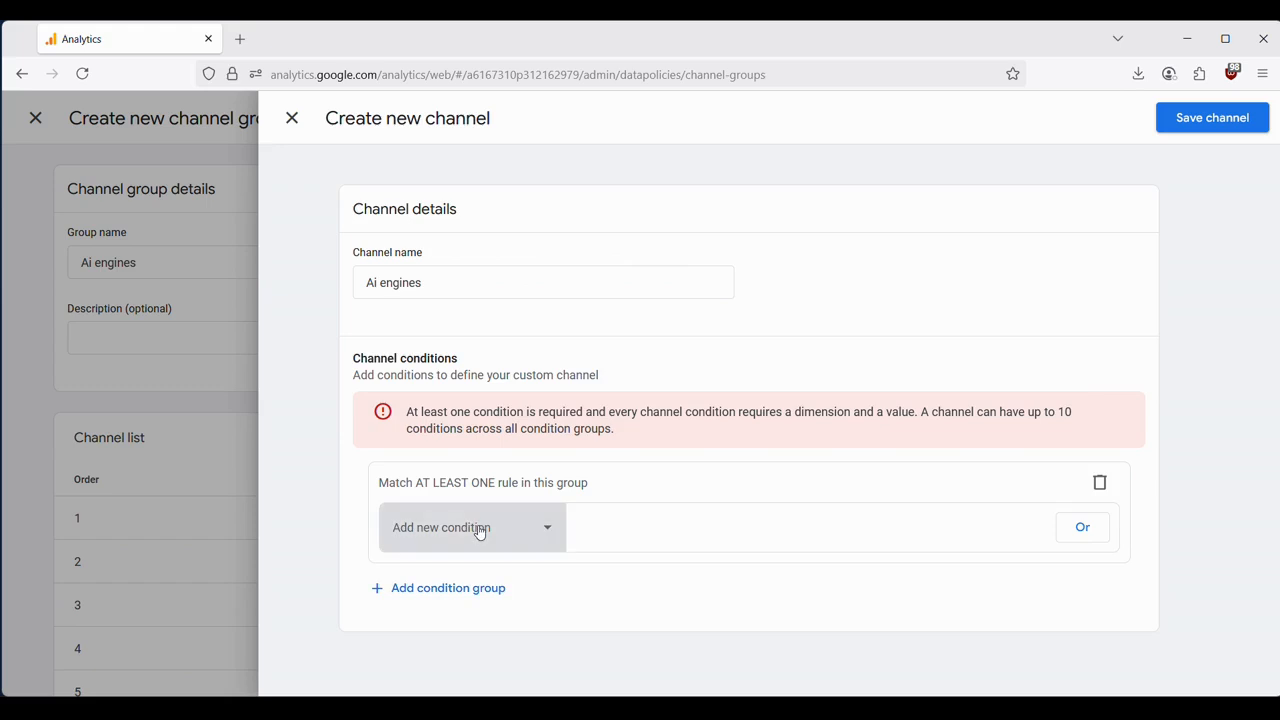
{"action": "left_click", "coordinate": [480, 532]}
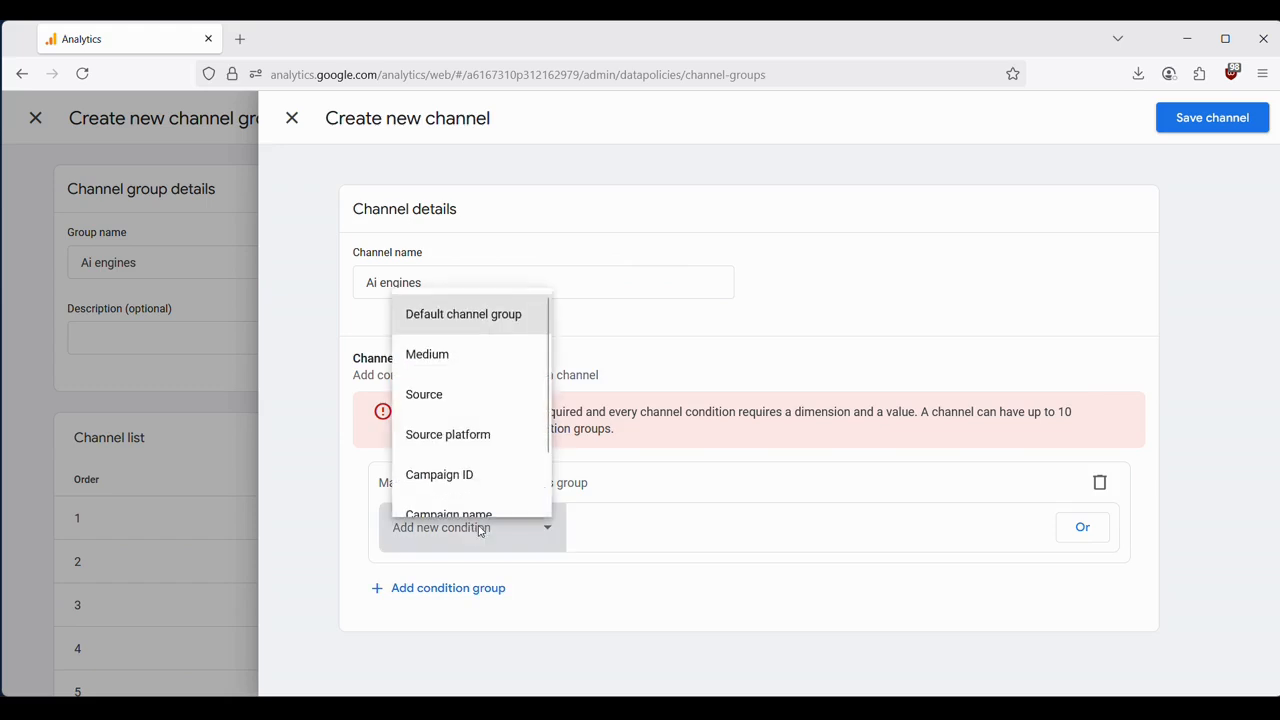
{"action": "left_click", "coordinate": [454, 397]}
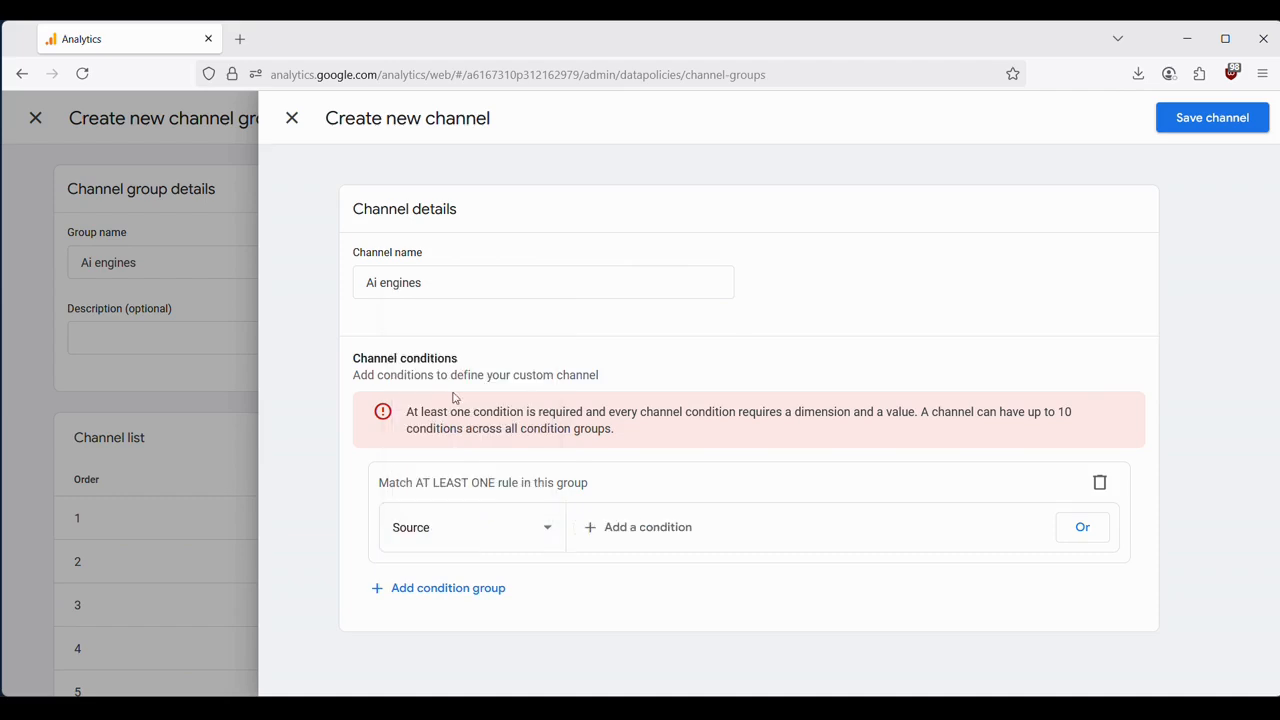
Make the Source condition match the copied regex of AI domains, from aitastic\.app to writesonic\.com, and save the channel
{"action": "left_click", "coordinate": [674, 538]}
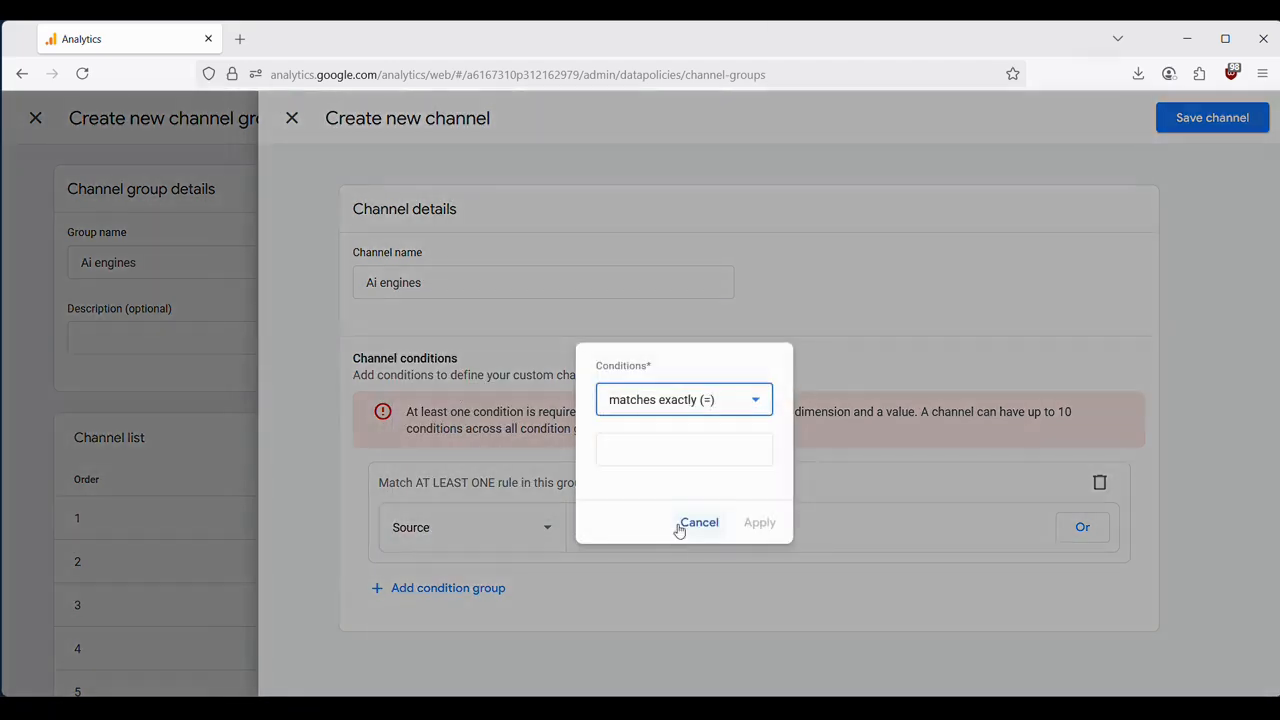
{"action": "left_click", "coordinate": [698, 401]}
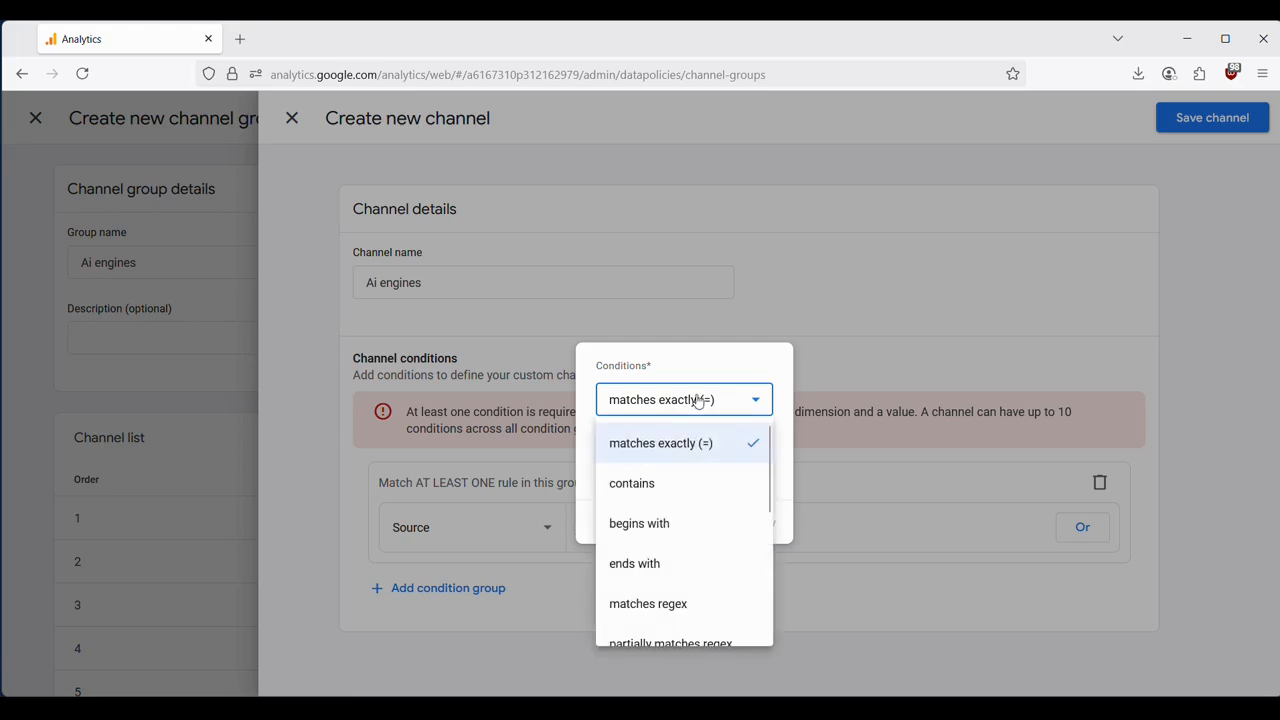
{"action": "left_click", "coordinate": [682, 605]}
{"action": "left_click", "coordinate": [704, 451]}
{"action": "key", "text": "ctrl+v"}
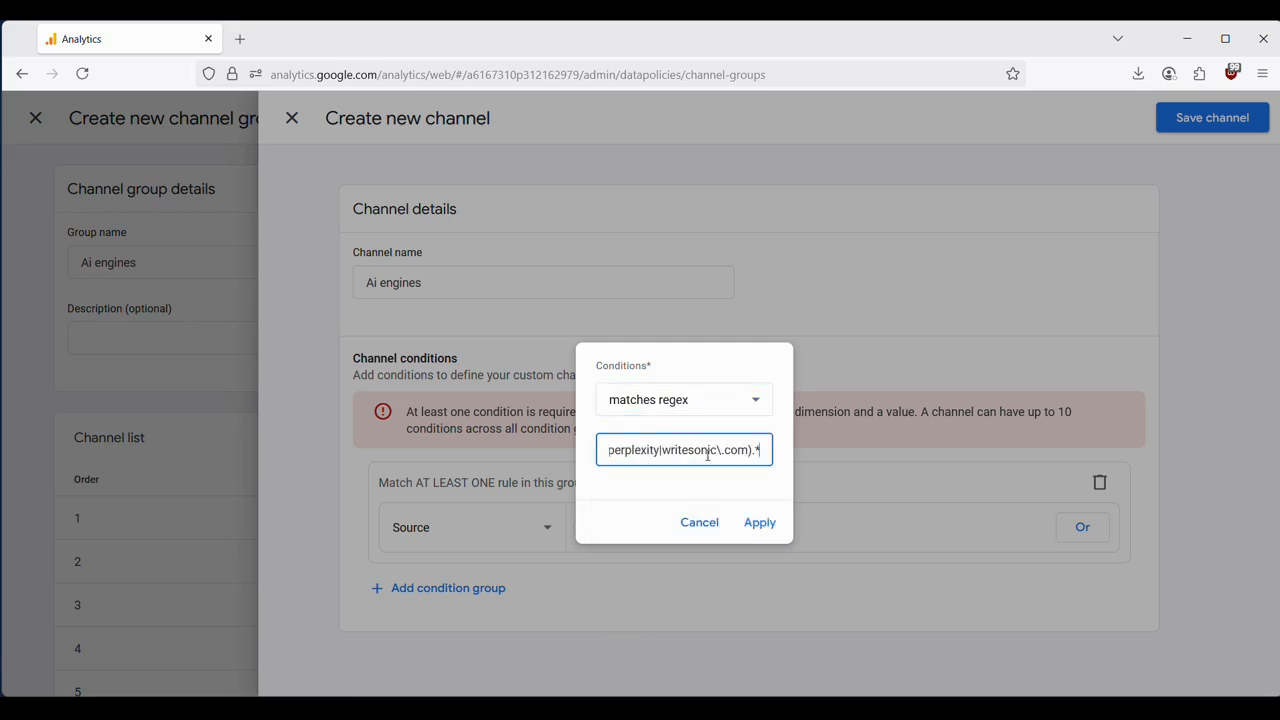
{"action": "left_click", "coordinate": [758, 524]}
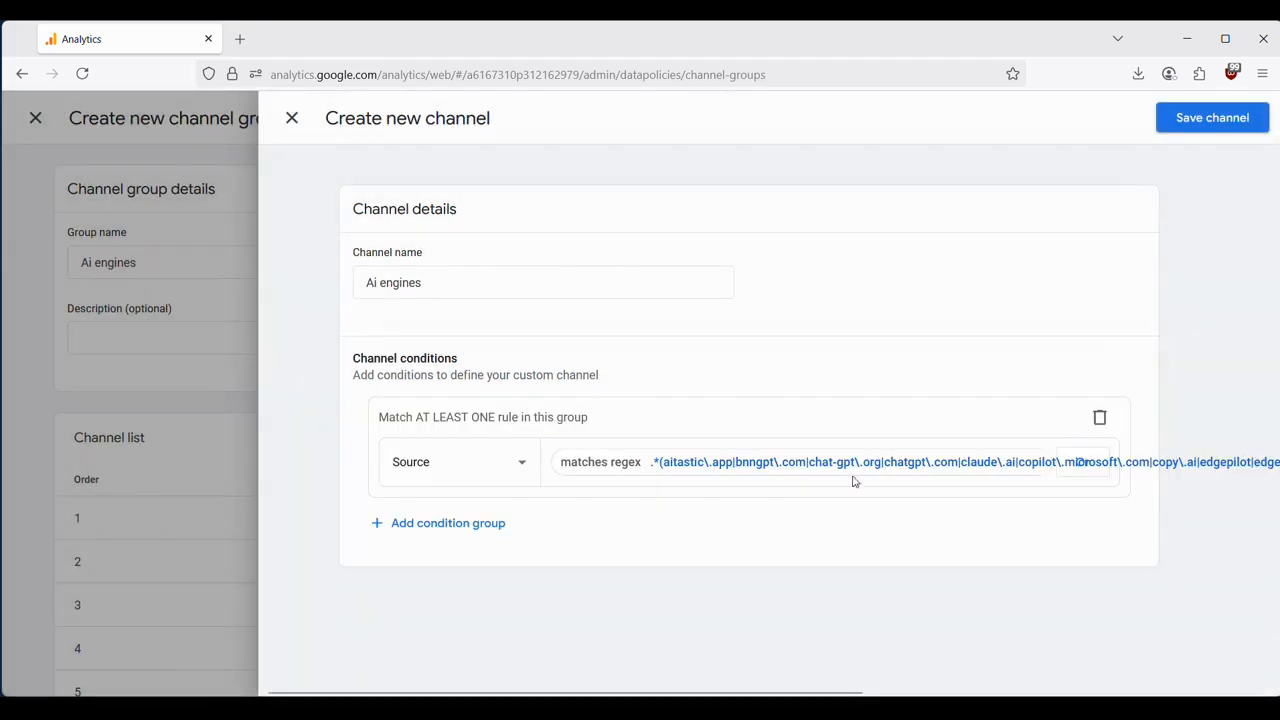
{"action": "left_click", "coordinate": [1205, 125]}
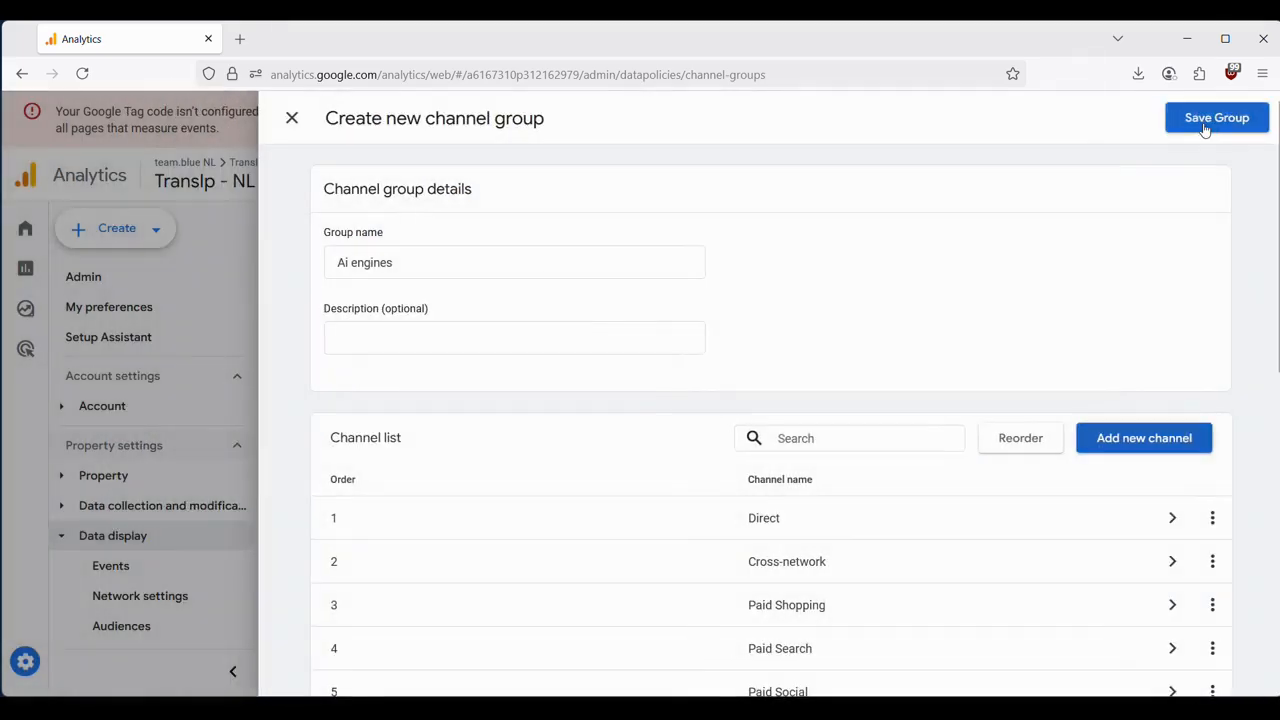
Reorder the channel list so that Ai engines sits directly above Referral, and save the channel group
{"action": "scroll", "coordinate": [690, 350], "scroll_direction": "down", "scroll_amount": 7}
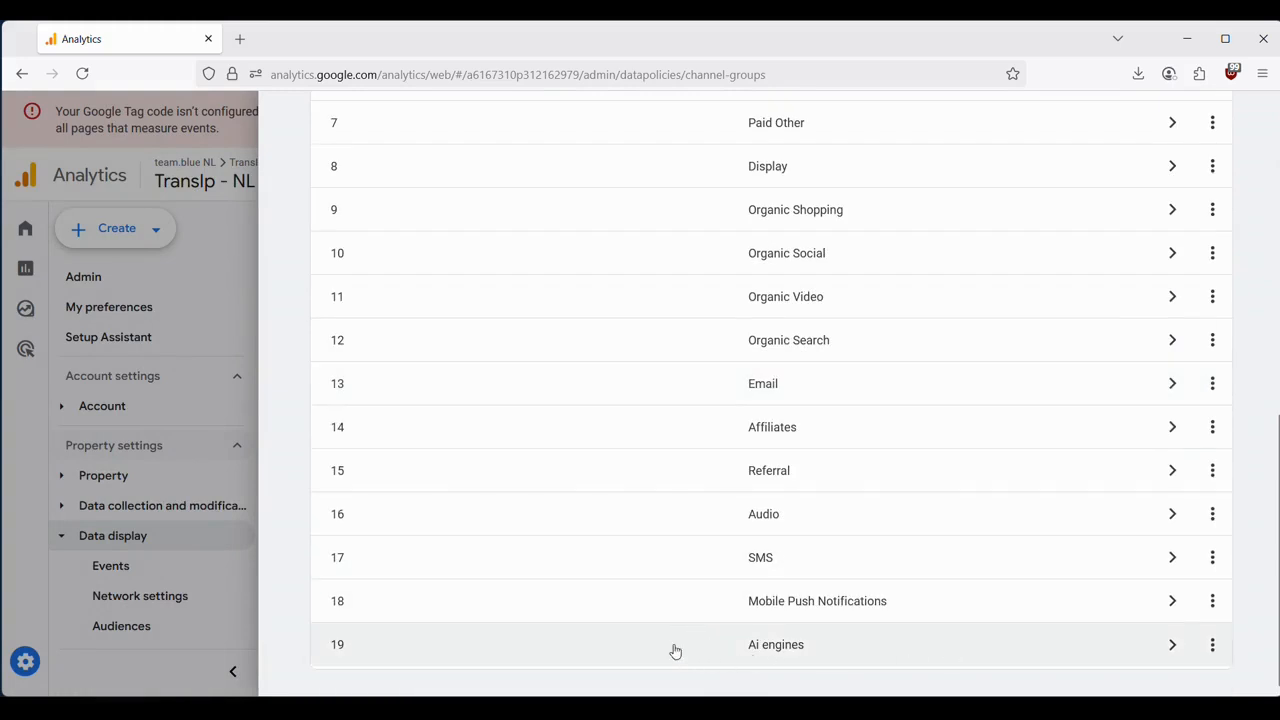
{"action": "scroll", "coordinate": [689, 600], "scroll_direction": "up", "scroll_amount": 7}
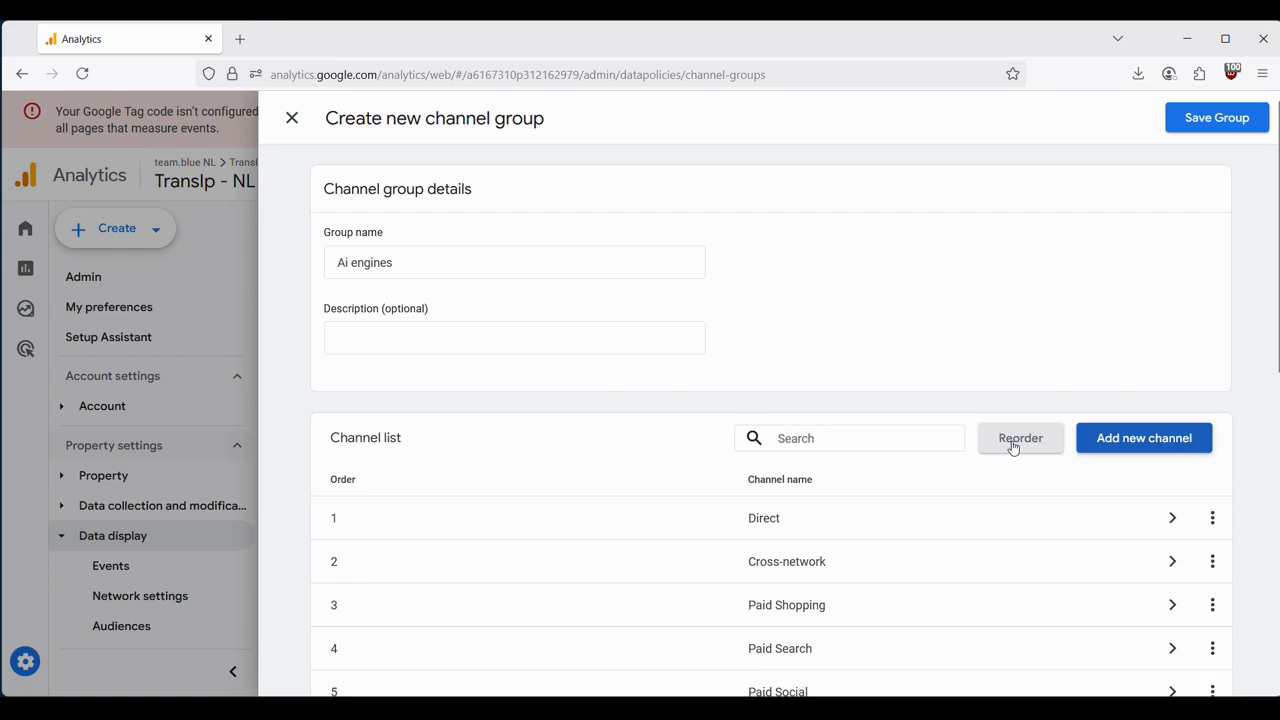
{"action": "left_click", "coordinate": [1013, 448]}
{"action": "scroll", "coordinate": [730, 390], "scroll_direction": "down", "scroll_amount": 7}
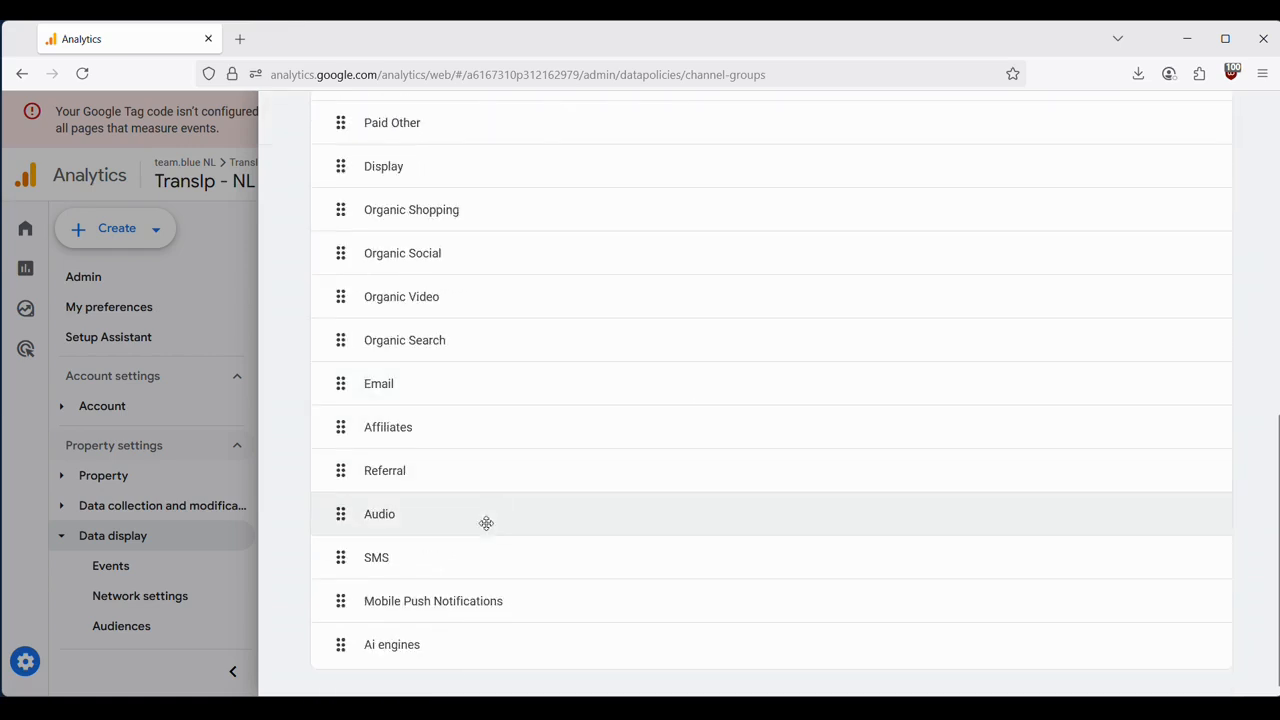
{"action": "left_click_drag", "start_coordinate": [446, 651], "coordinate": [455, 476]}
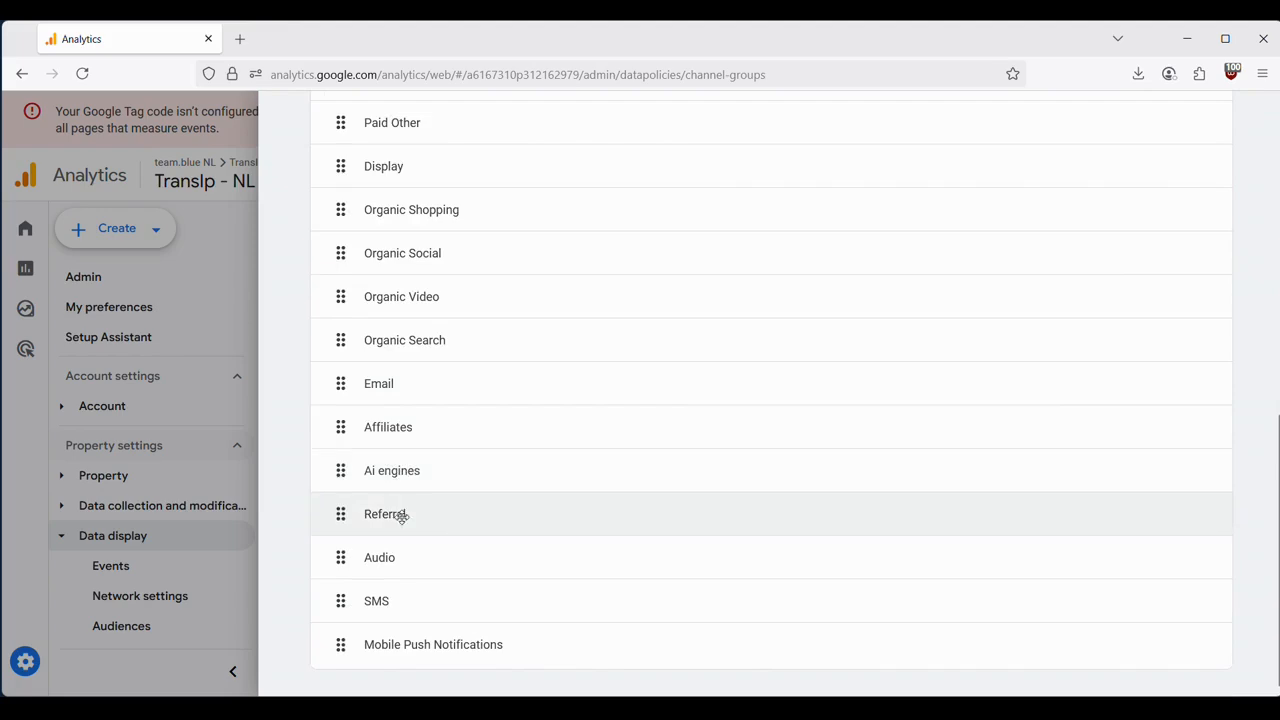
{"action": "scroll", "coordinate": [646, 471], "scroll_direction": "up", "scroll_amount": 7}
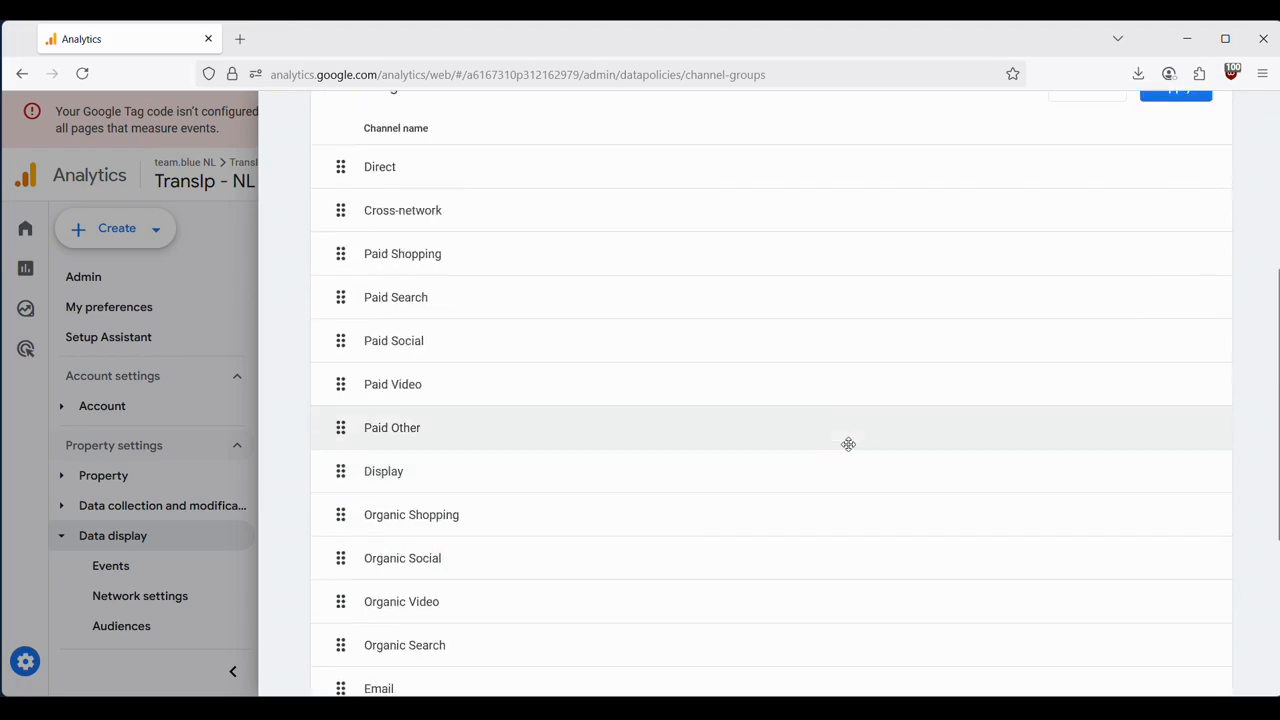
{"action": "left_click", "coordinate": [1182, 441]}
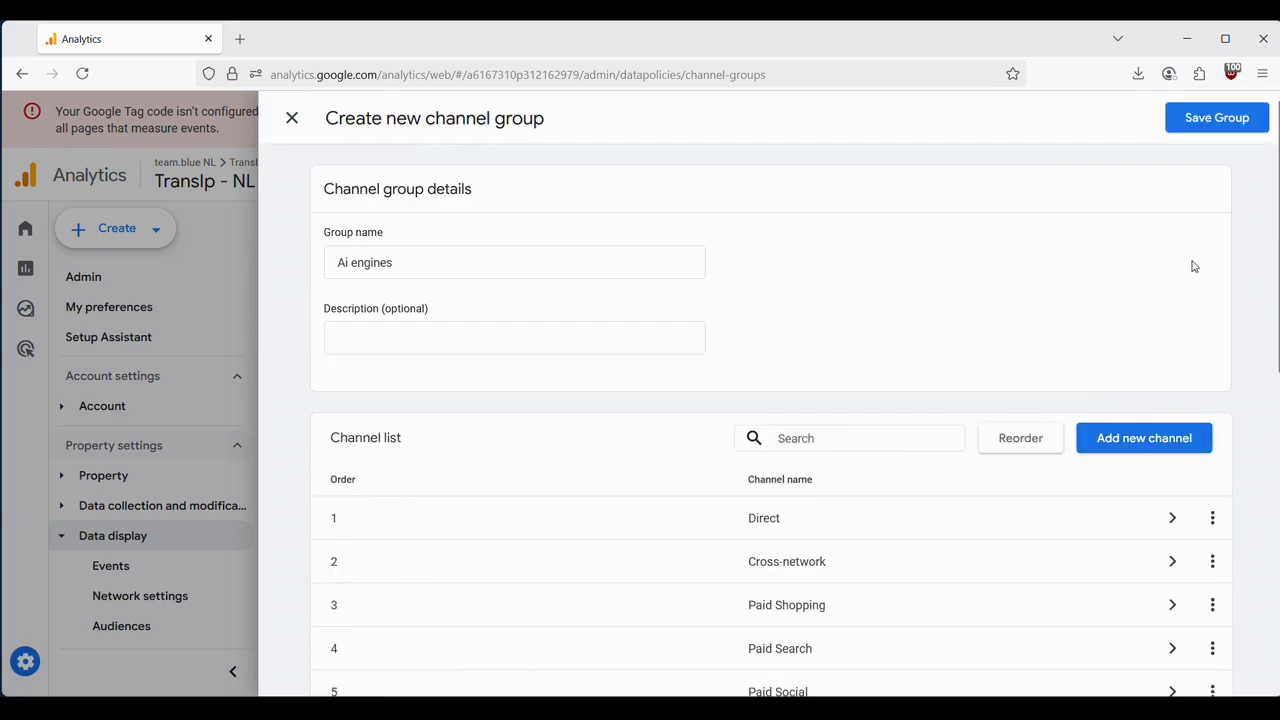
{"action": "left_click", "coordinate": [1228, 118]}
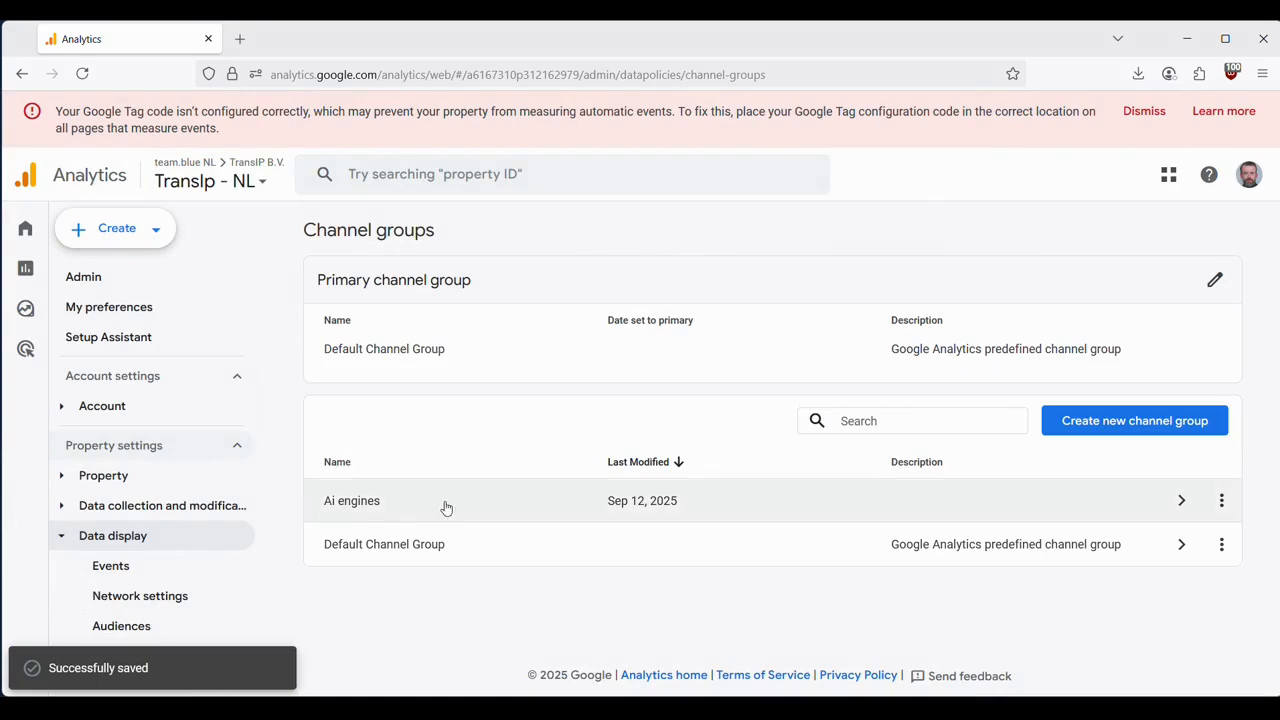
Open the traffic acquisition report "Verkeersacquisitie: Standaard kanaalgroep voor sessie" in the Acquisition reports
{"action": "left_click", "coordinate": [33, 272]}
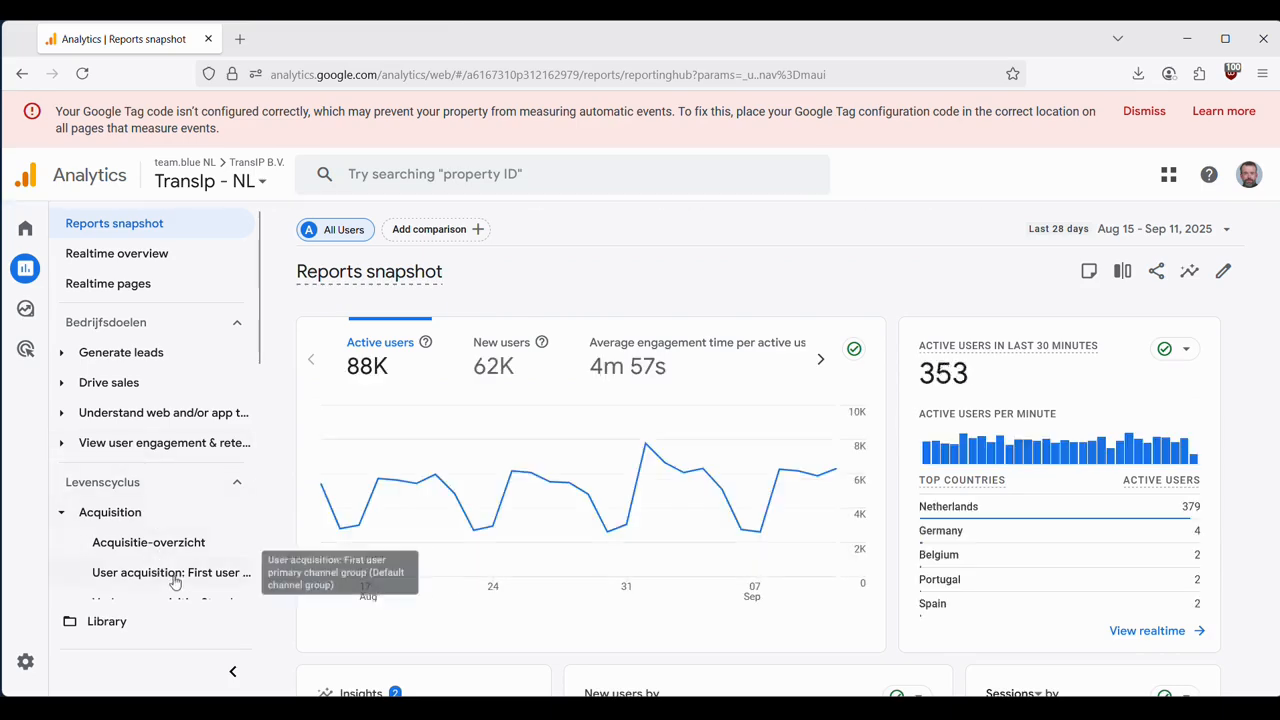
{"action": "scroll", "coordinate": [183, 566], "scroll_direction": "down", "scroll_amount": 1}
{"action": "left_click", "coordinate": [176, 525]}
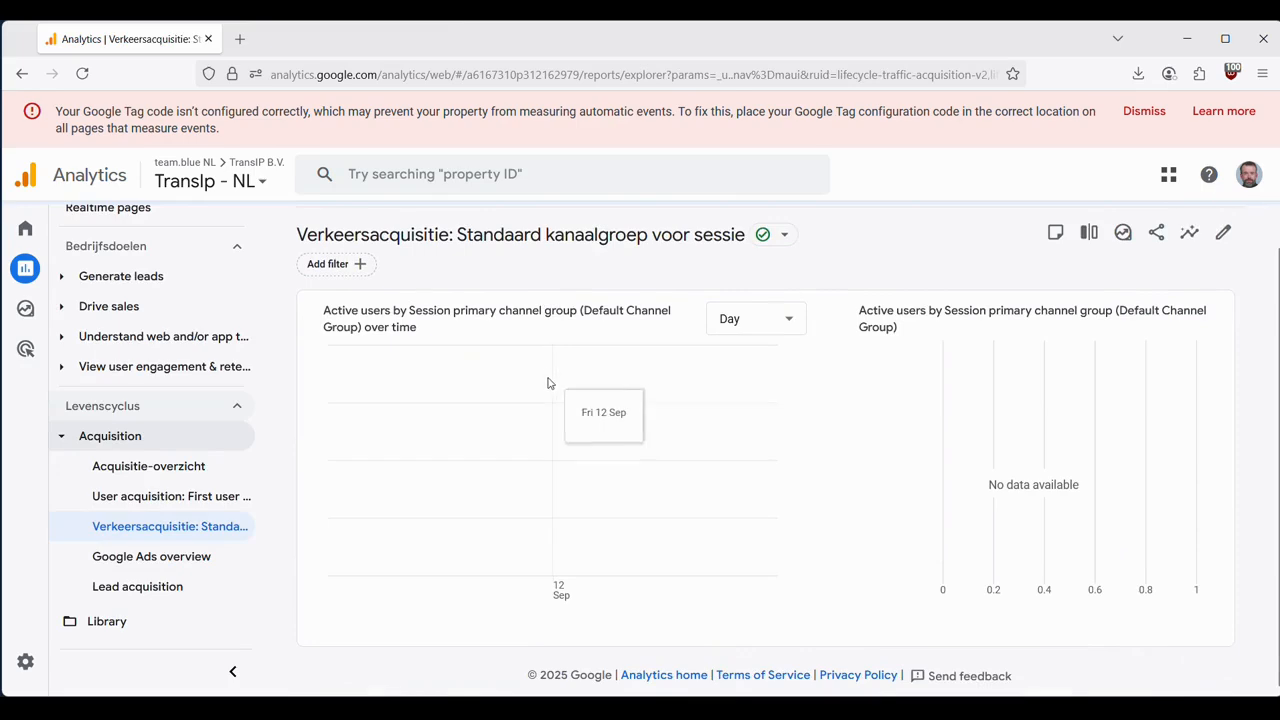
Switch the report table's primary dimension to Session Ai engines and review the Ai engines row
{"action": "scroll", "coordinate": [548, 386], "scroll_direction": "down", "scroll_amount": 5}
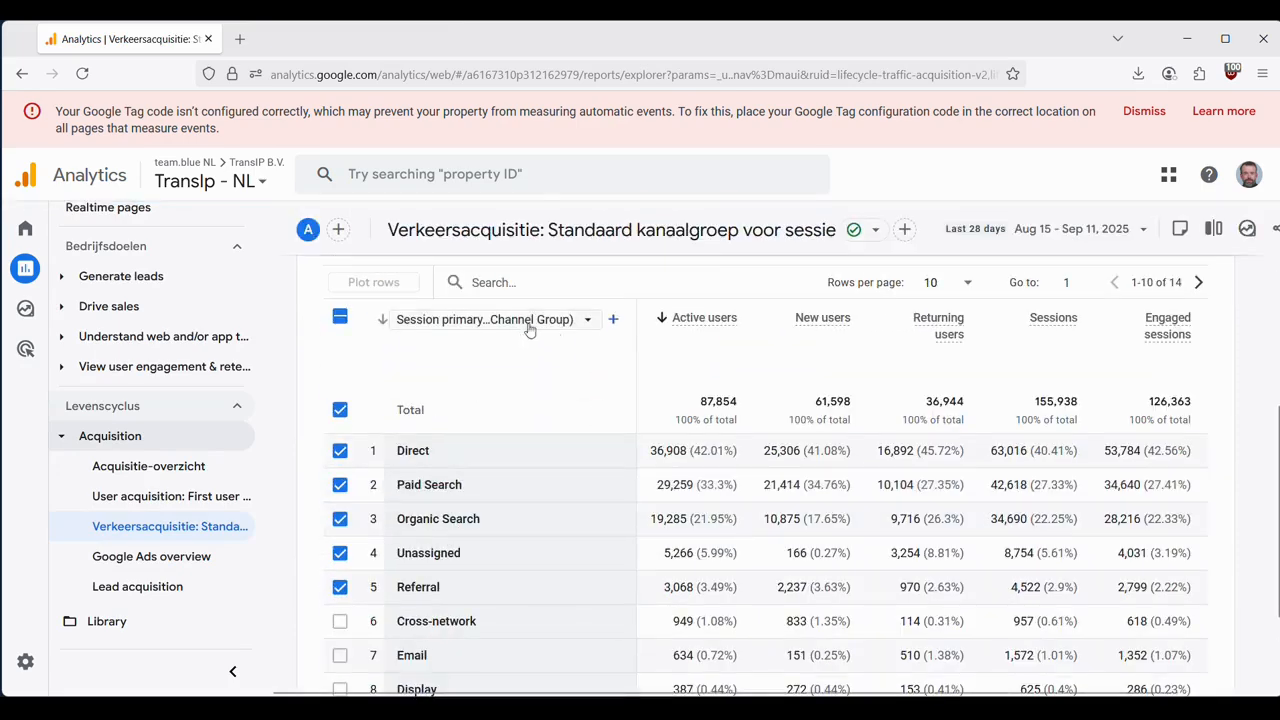
{"action": "left_click", "coordinate": [540, 319]}
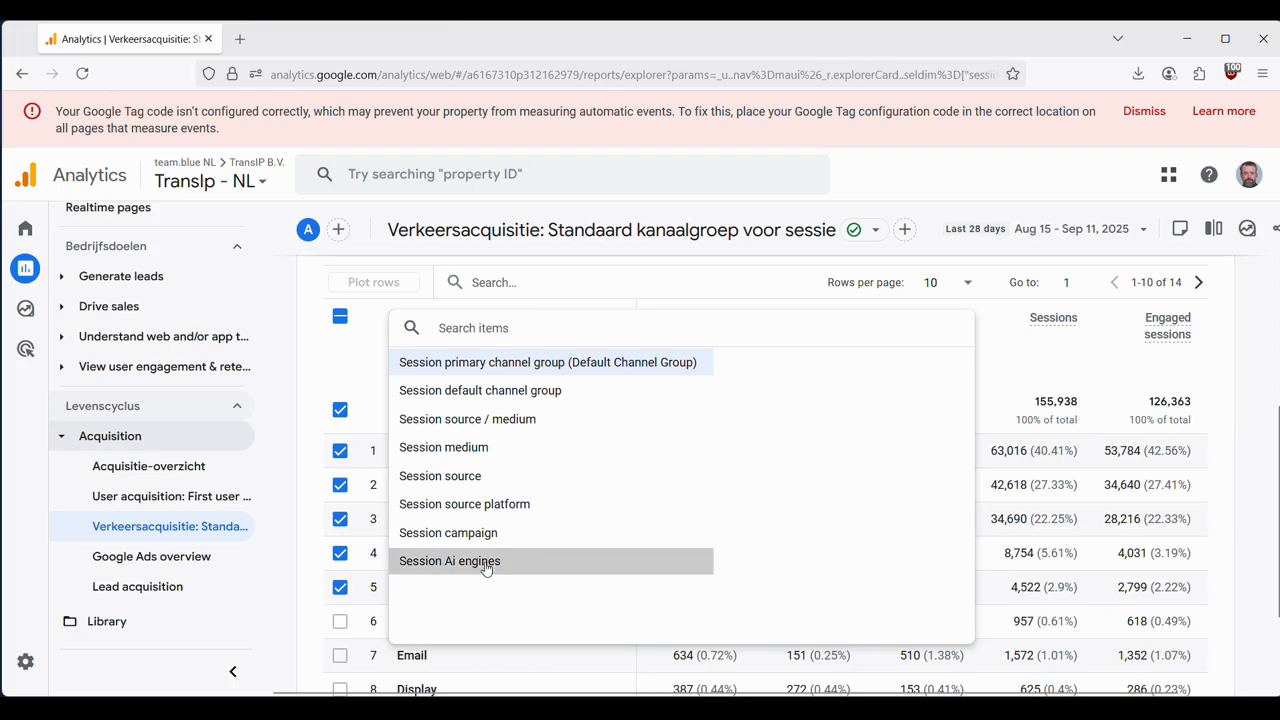
{"action": "left_click", "coordinate": [450, 561]}
{"action": "scroll", "coordinate": [450, 380], "scroll_direction": "down", "scroll_amount": 2}
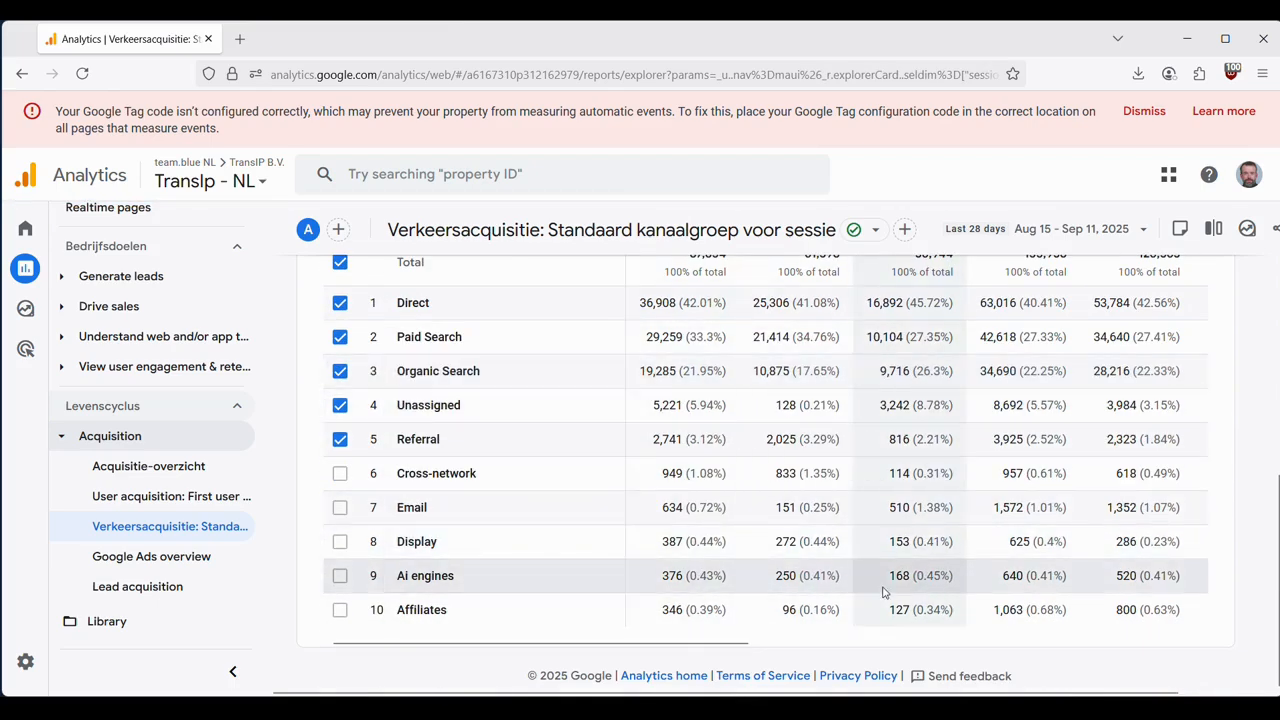
{"action": "scroll", "coordinate": [530, 571], "scroll_direction": "up", "scroll_amount": 2}
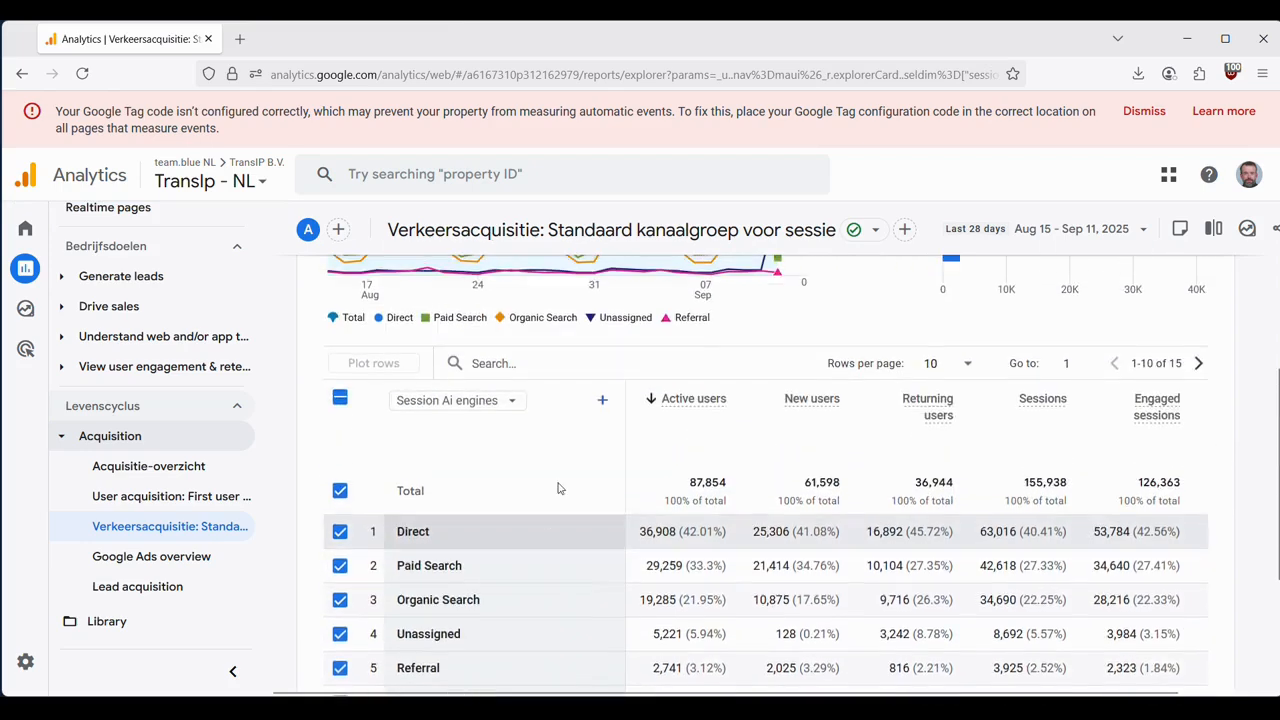
Add Session source / medium as the secondary dimension of the report table
{"action": "left_click", "coordinate": [596, 402]}
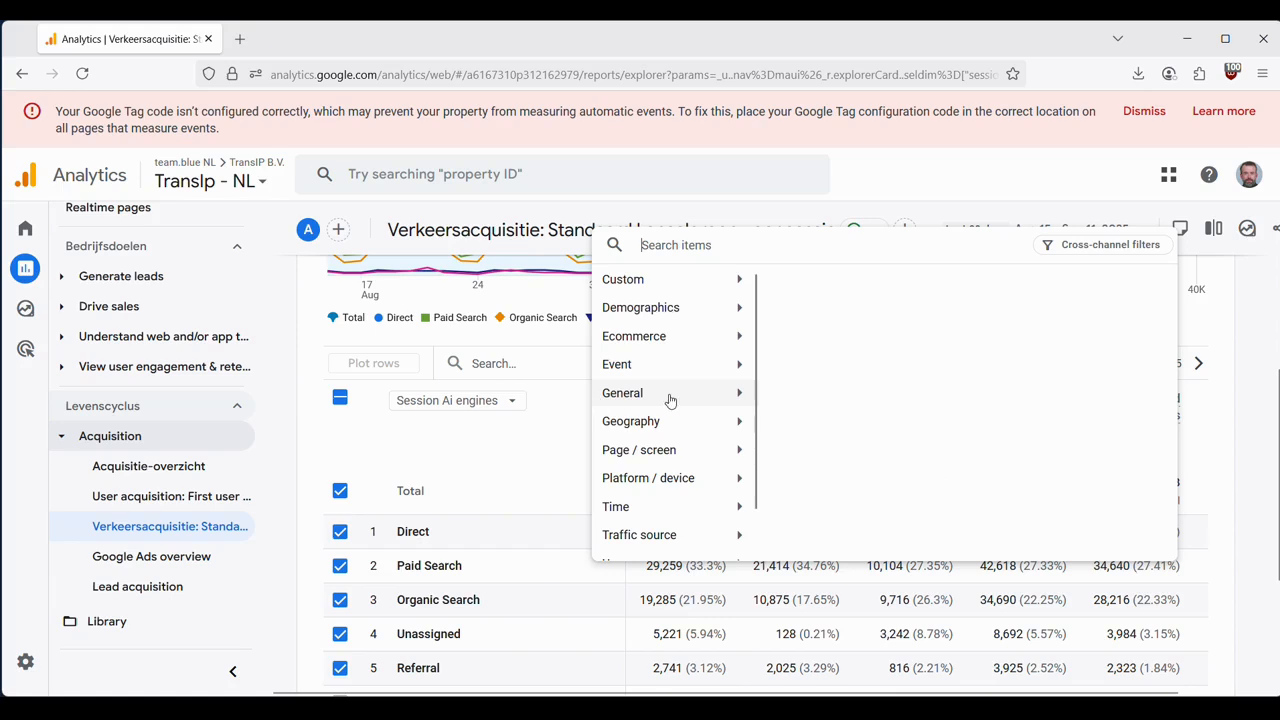
{"action": "scroll", "coordinate": [680, 430], "scroll_direction": "down", "scroll_amount": 1}
{"action": "mouse_move", "coordinate": [705, 495]}
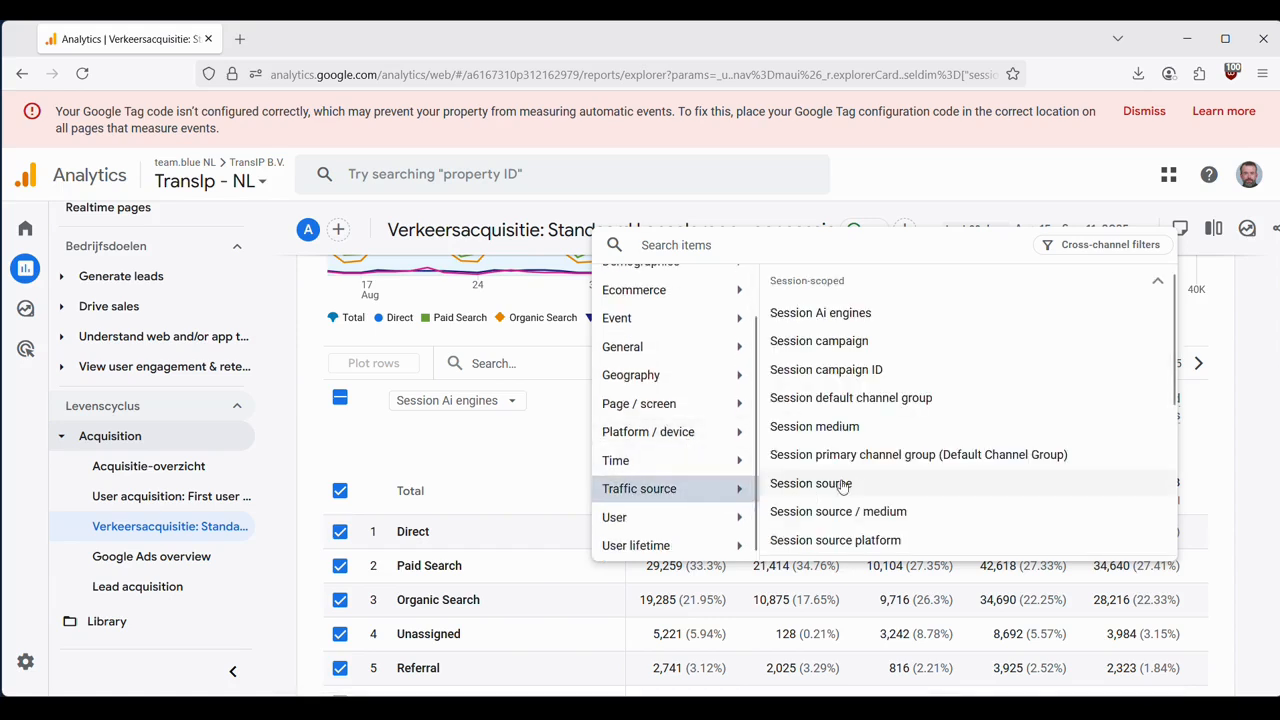
{"action": "left_click", "coordinate": [885, 513]}
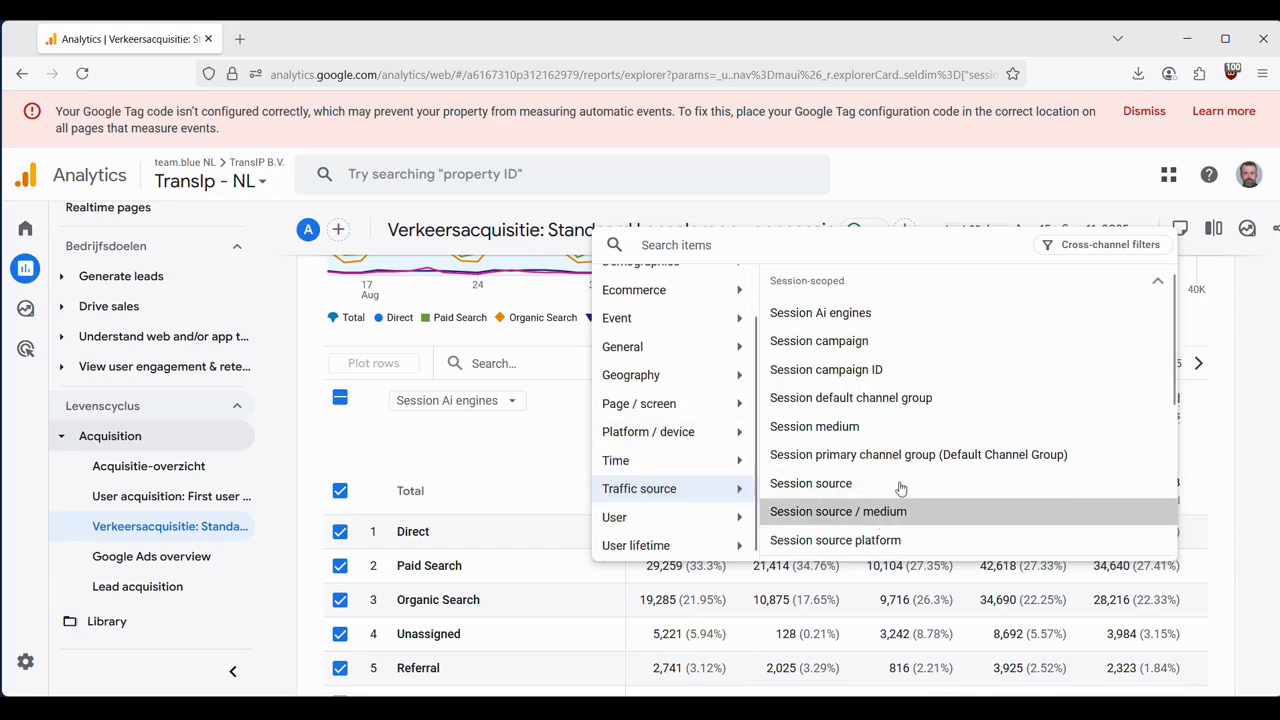
Filter the report table by "Ai engines" and view its source / medium rows
{"action": "left_click", "coordinate": [518, 363]}
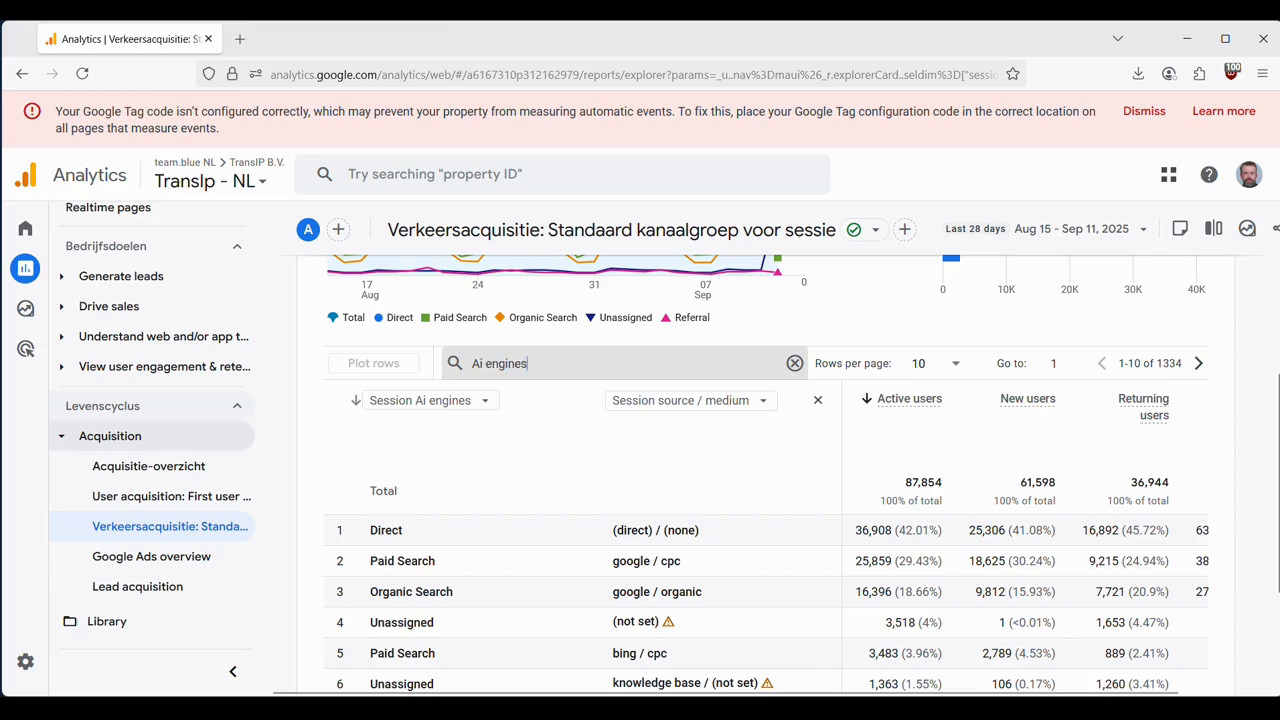
{"action": "key", "text": "Return"}
{"action": "scroll", "coordinate": [702, 456], "scroll_direction": "down", "scroll_amount": 2}
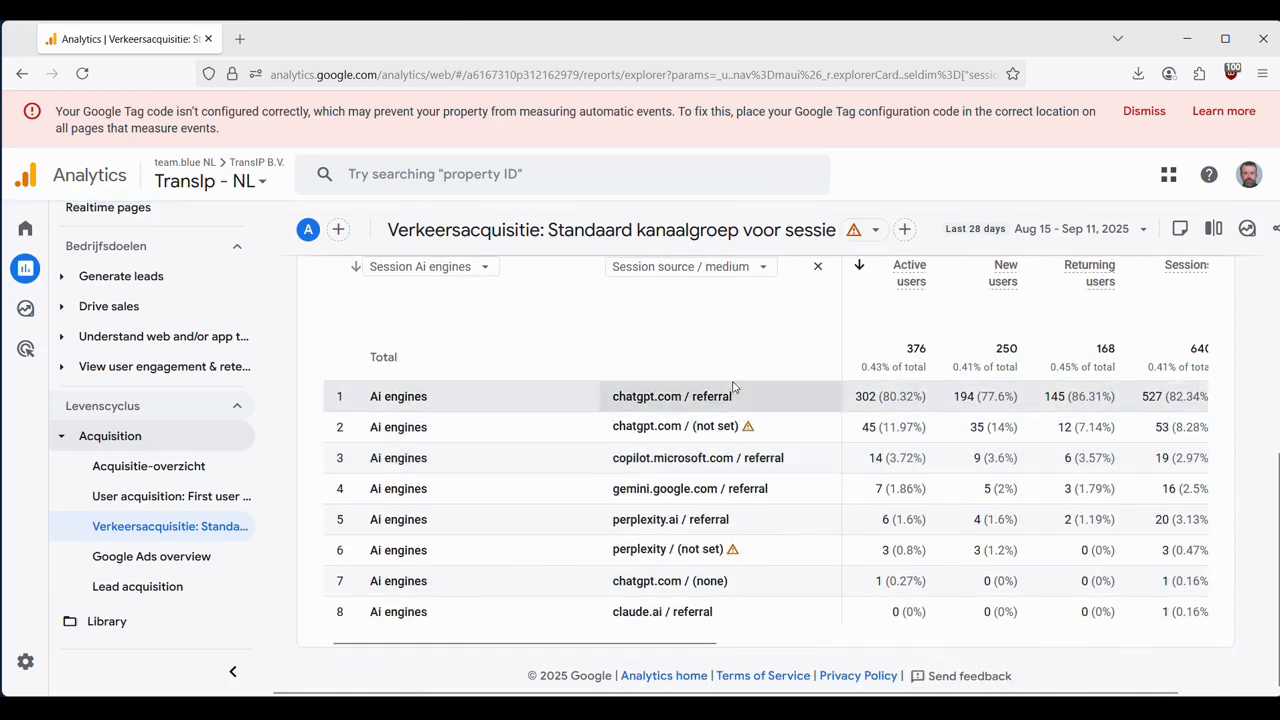